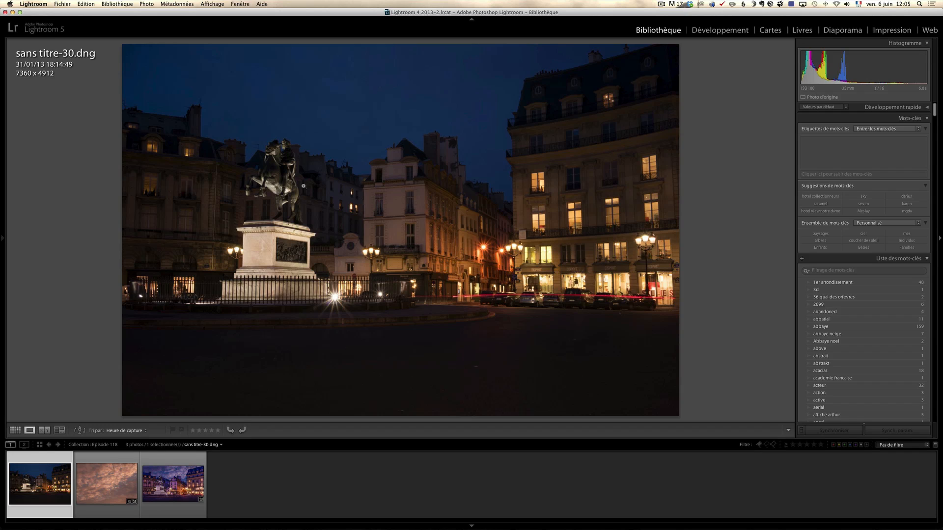
Check the shooting data of sans titre-30.dng, inspect its street lamps at full size, and preview the cloud photo beside it.
key(i)
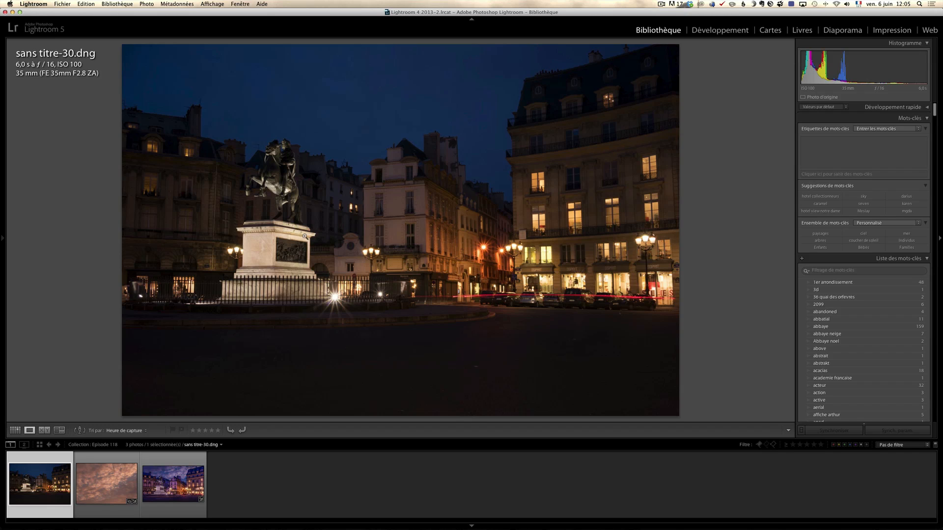
click(486, 244)
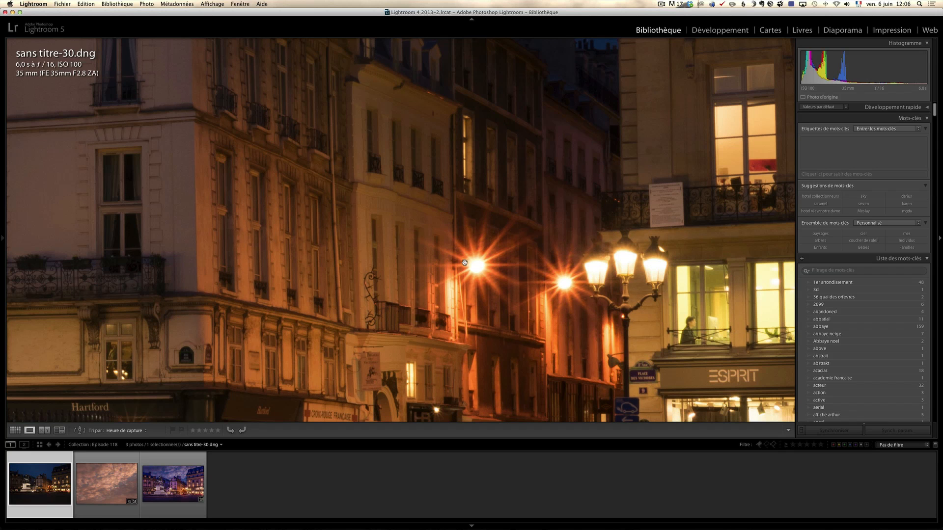
click(483, 278)
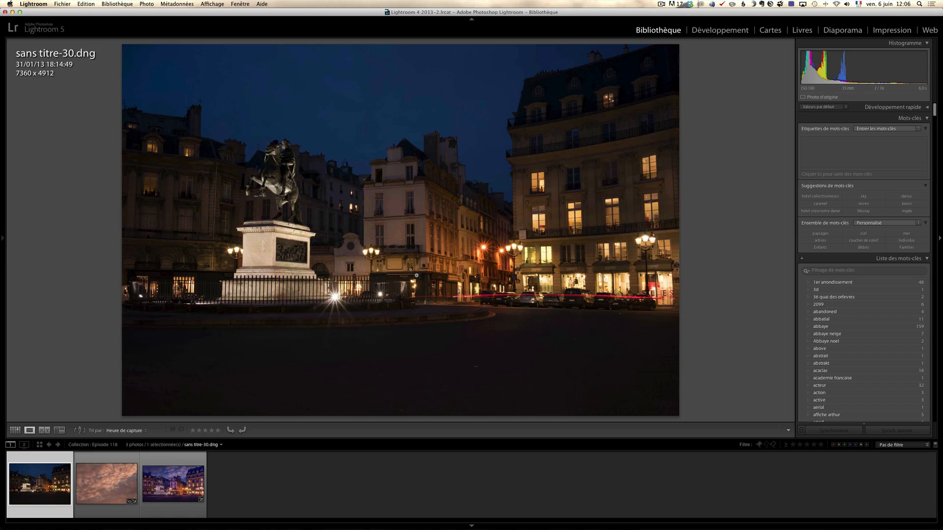
key(i)
key(i)
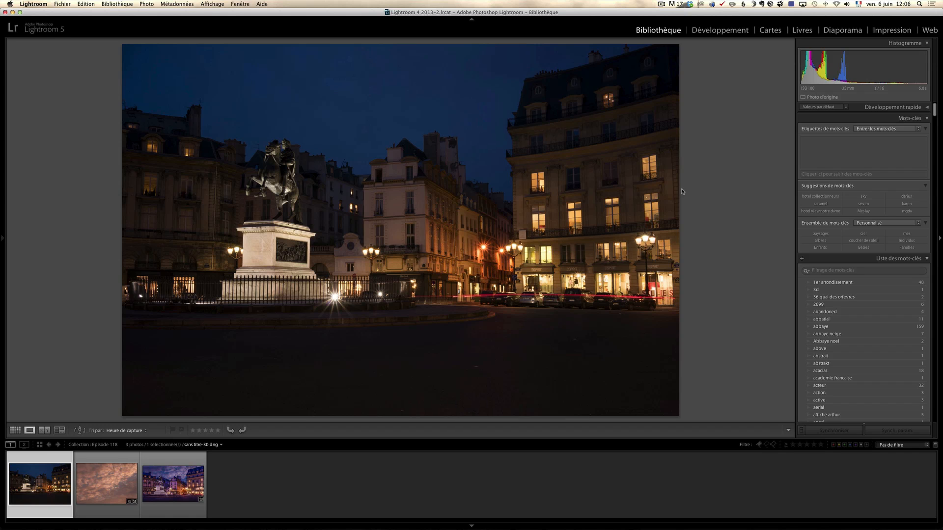
key(Right)
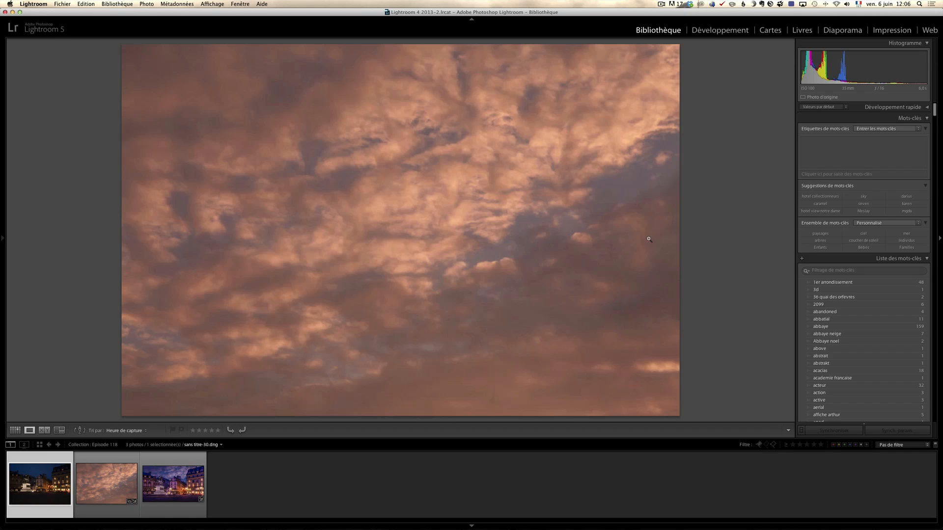
click(43, 490)
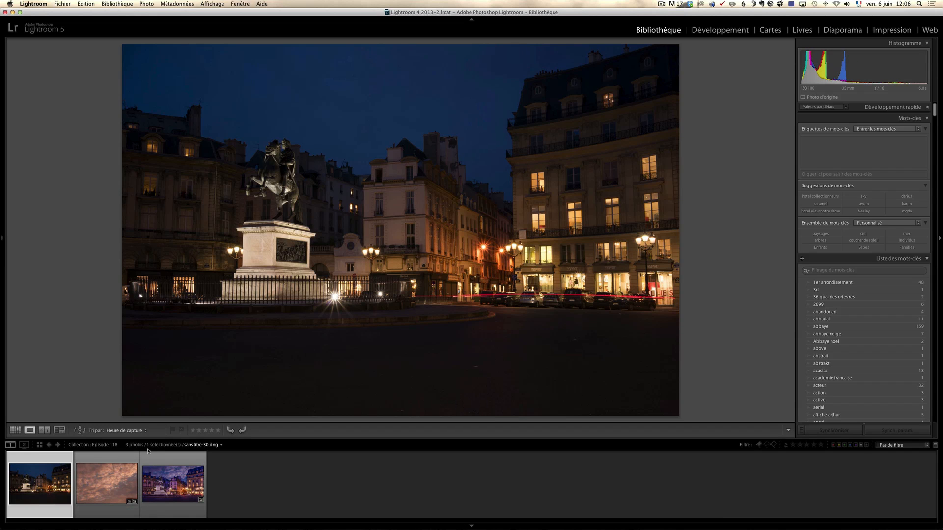
Open the night square photo for developing, set Ombres to +100 and Hautes lumières to −98, and check the shop windows up close.
click(730, 33)
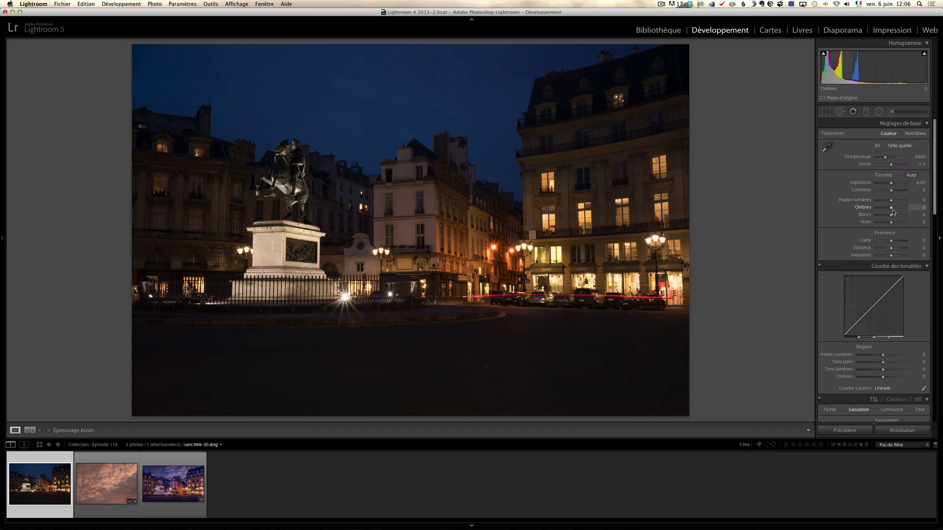
drag(892, 209, 907, 208)
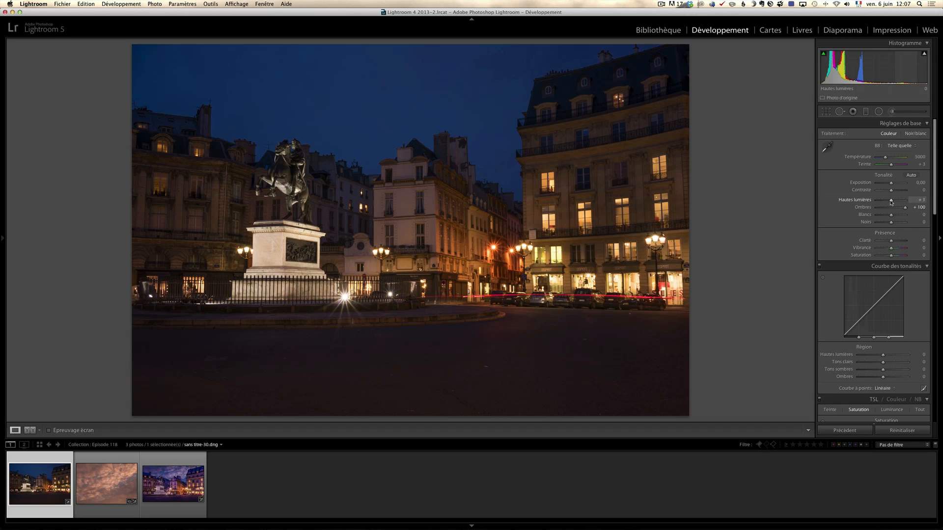
drag(891, 201, 877, 201)
key(z)
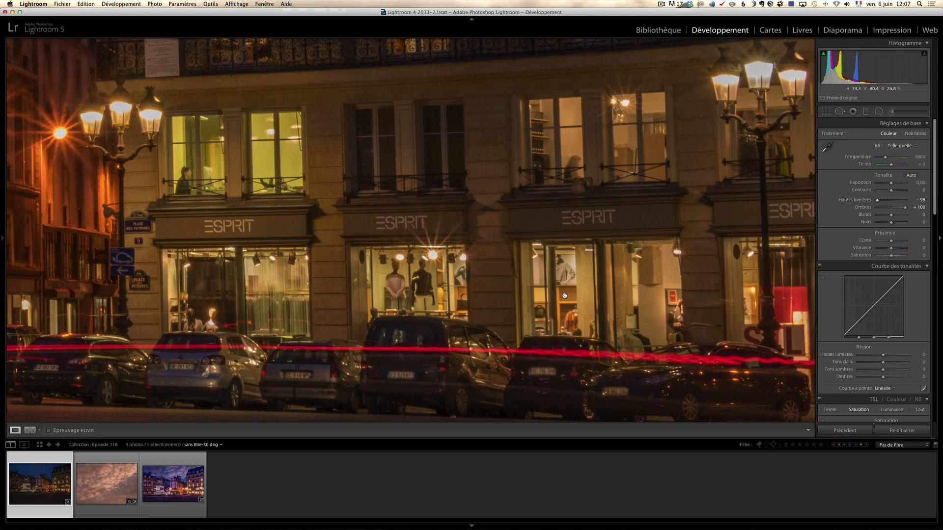
click(556, 194)
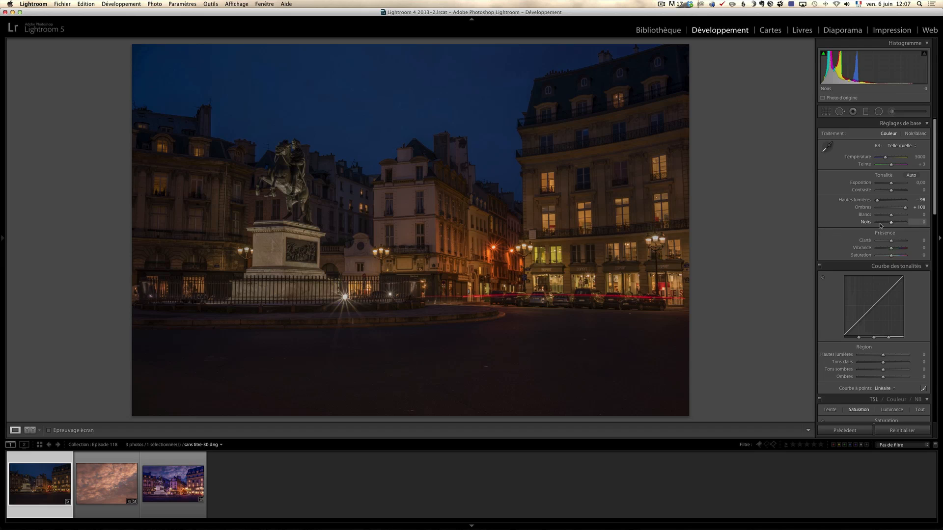
Set Blancs to +48 and Noirs to −13 using the clipping preview, and raise Exposition to +0,85.
key(alt)
drag(889, 220, 897, 217)
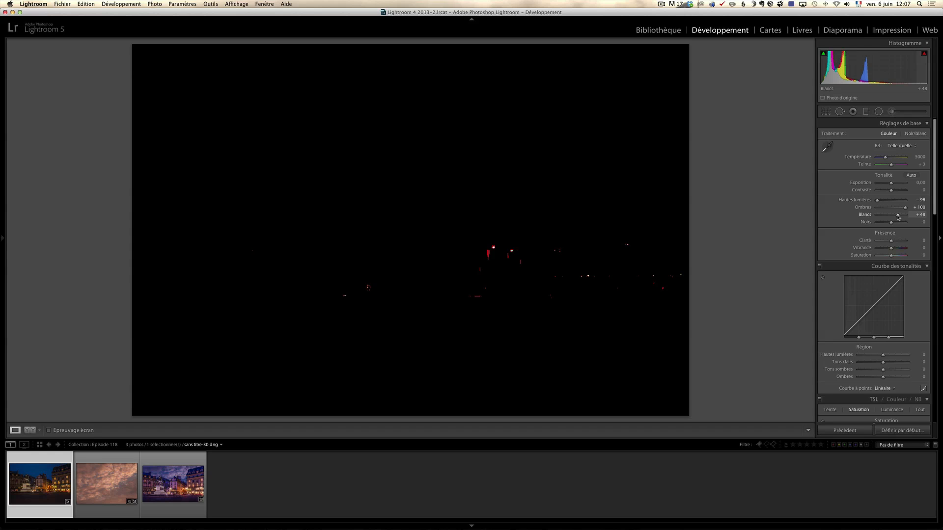
drag(897, 217, 897, 216)
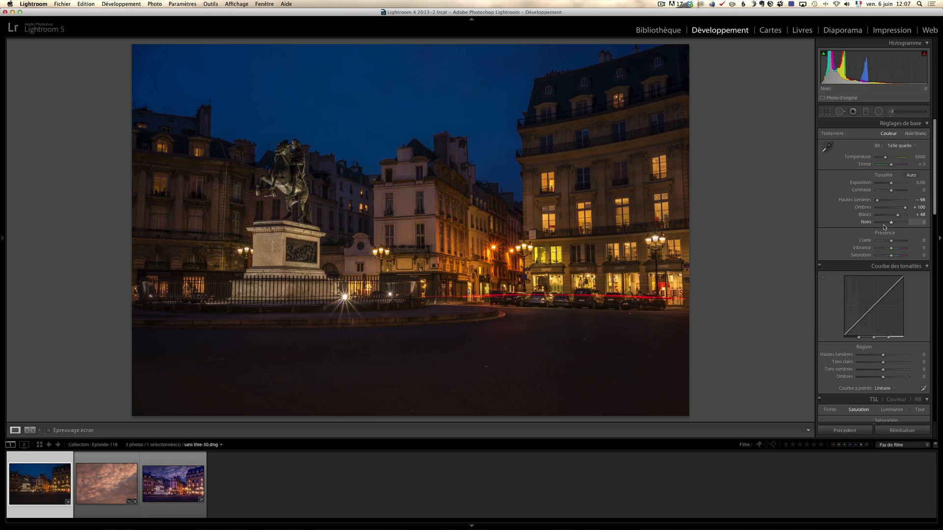
drag(891, 225, 888, 225)
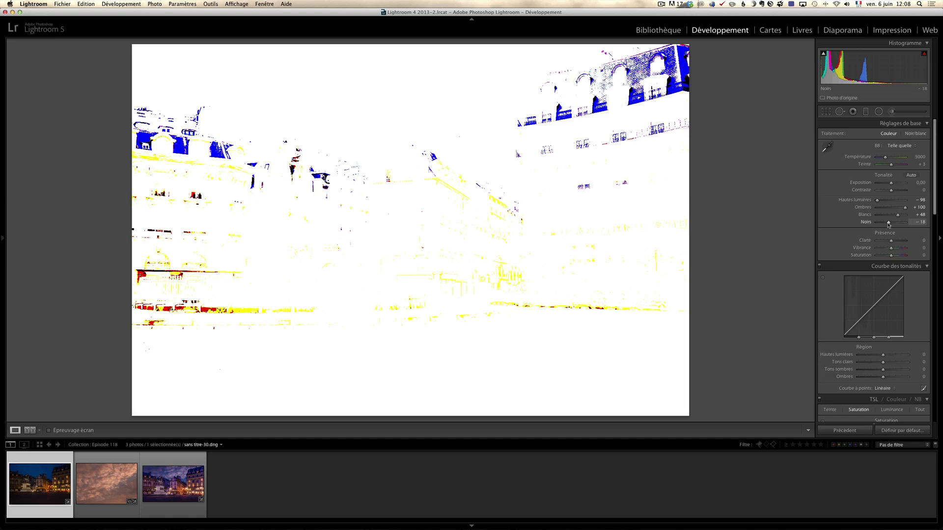
drag(888, 225, 889, 225)
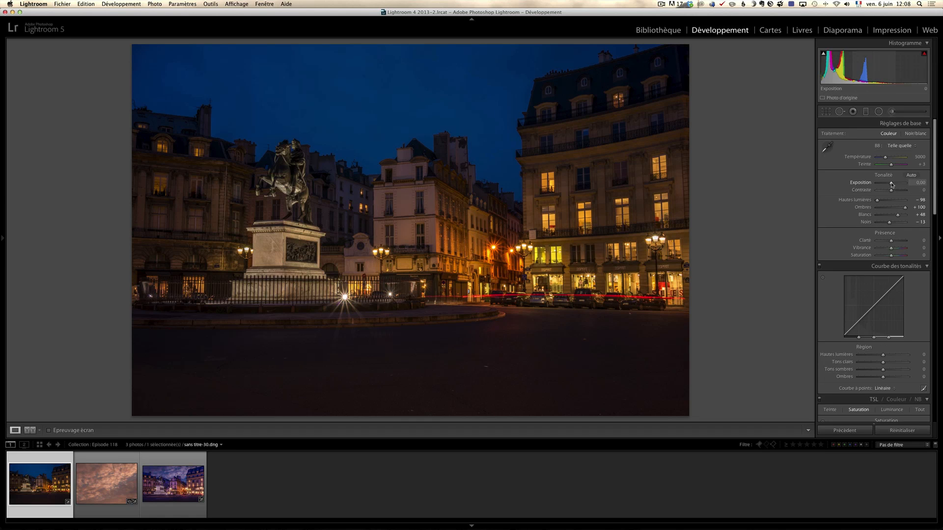
drag(891, 184, 893, 185)
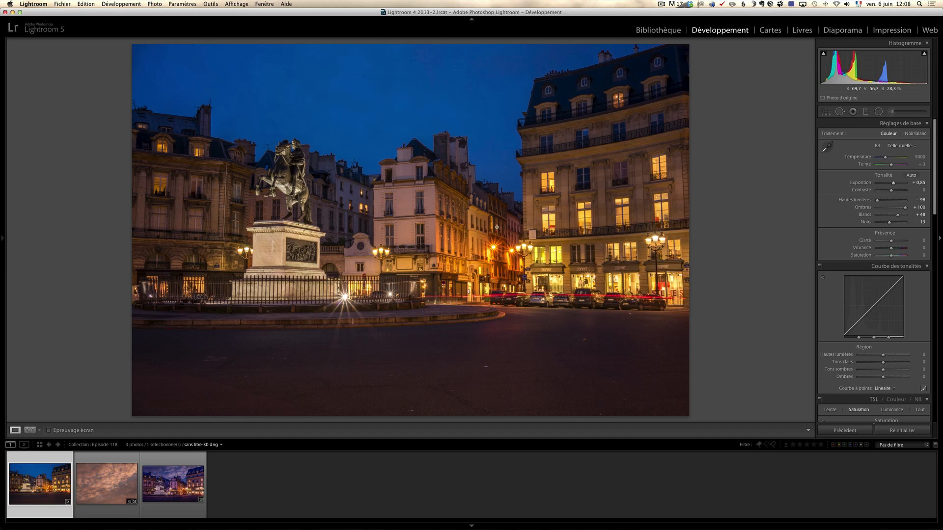
Try the Lumière naturelle, Temps nuageux, Ombre and Tungstène white balance presets on the night photo.
click(900, 146)
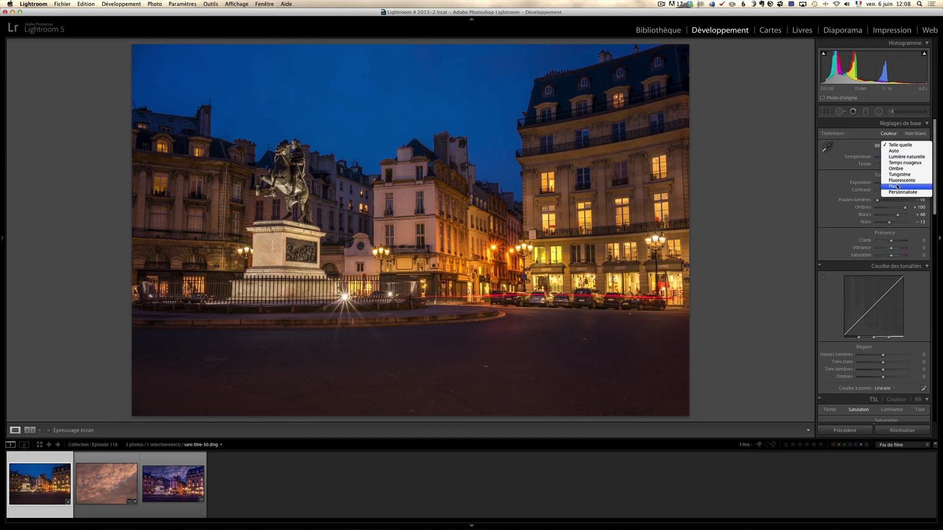
click(914, 157)
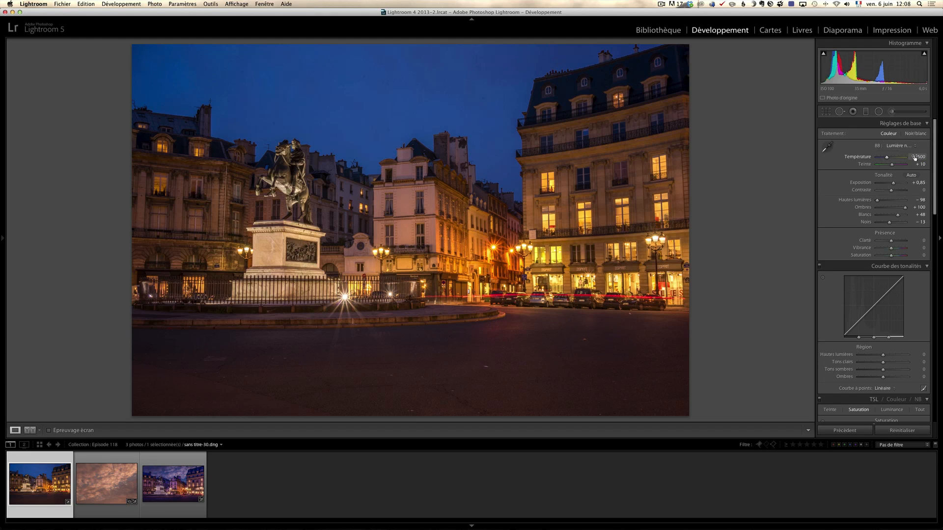
click(901, 146)
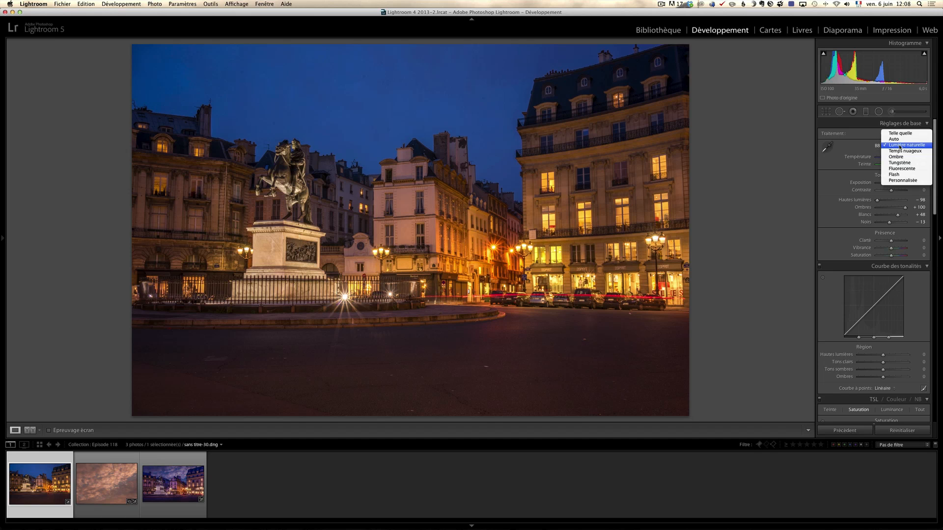
click(901, 154)
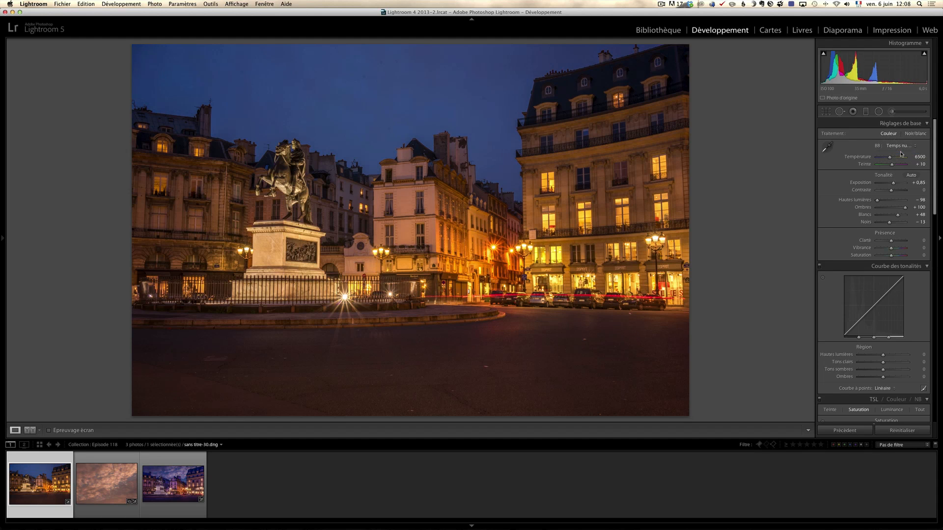
click(901, 146)
click(901, 155)
click(904, 145)
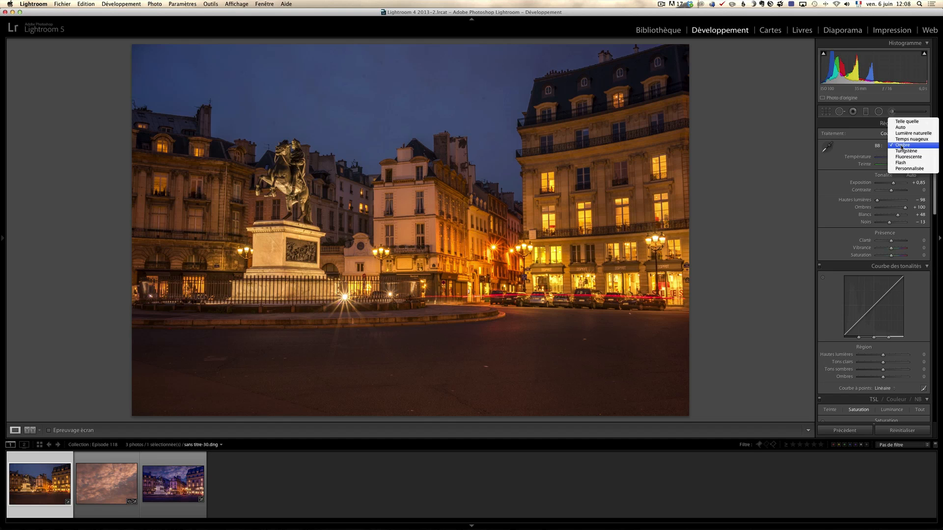
click(908, 152)
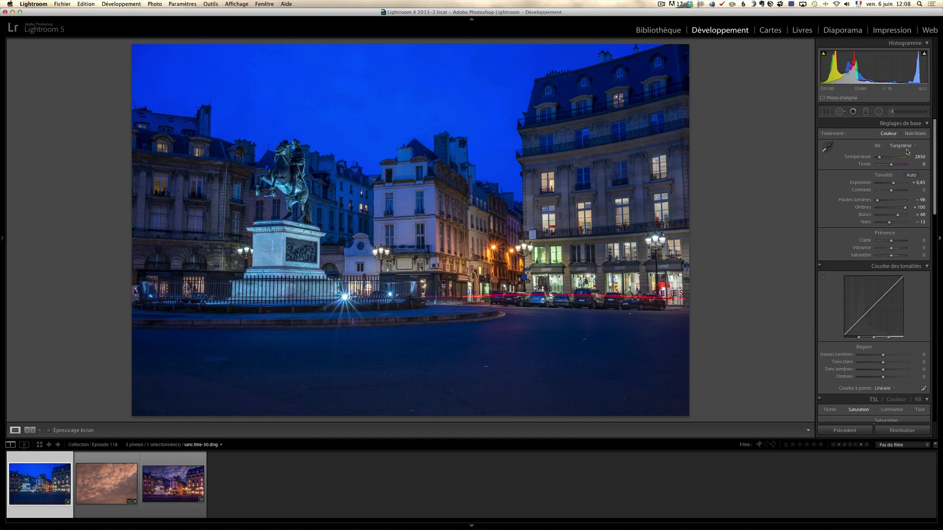
Apply the Fluorescente white balance and refine it with Teinte at +39 and Température at 4536.
click(907, 151)
click(905, 152)
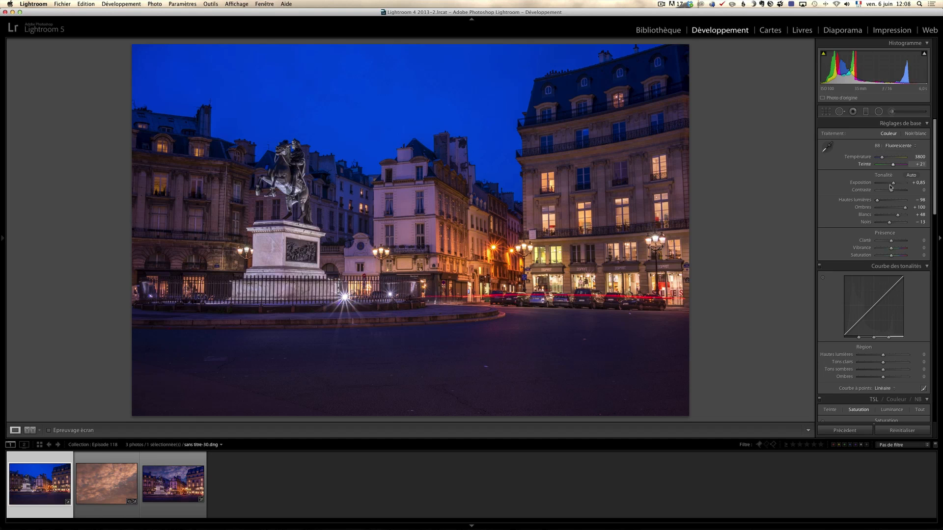
drag(892, 166, 894, 167)
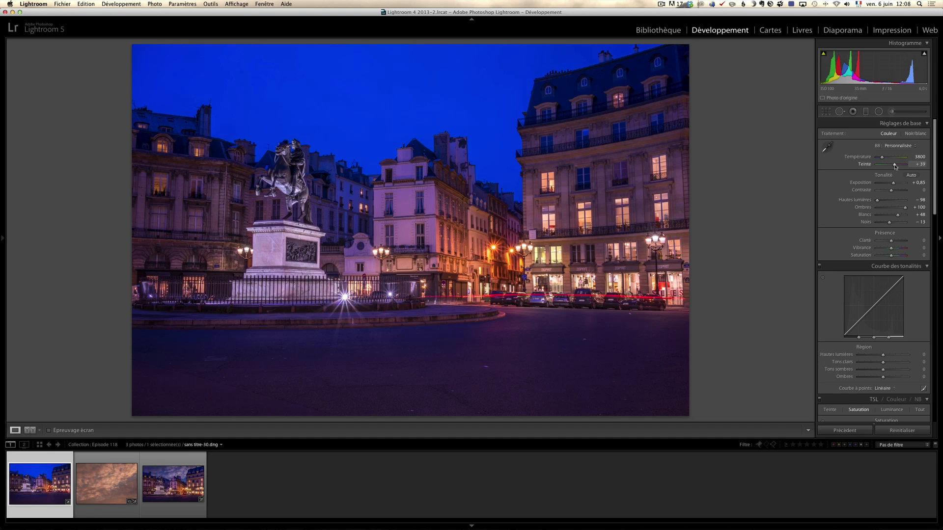
drag(881, 157, 884, 160)
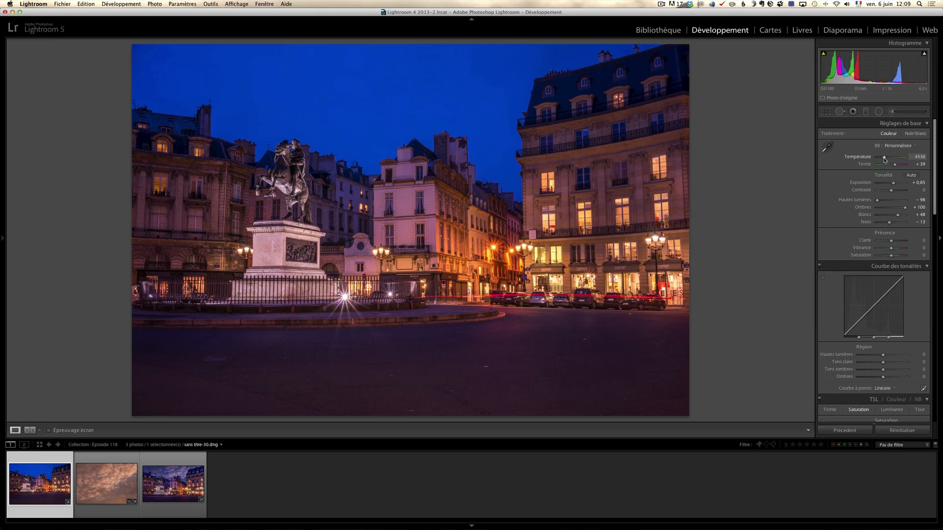
Compare the edited photo with its original version and set Clarté to +39.
key(shift)
key(backslash)
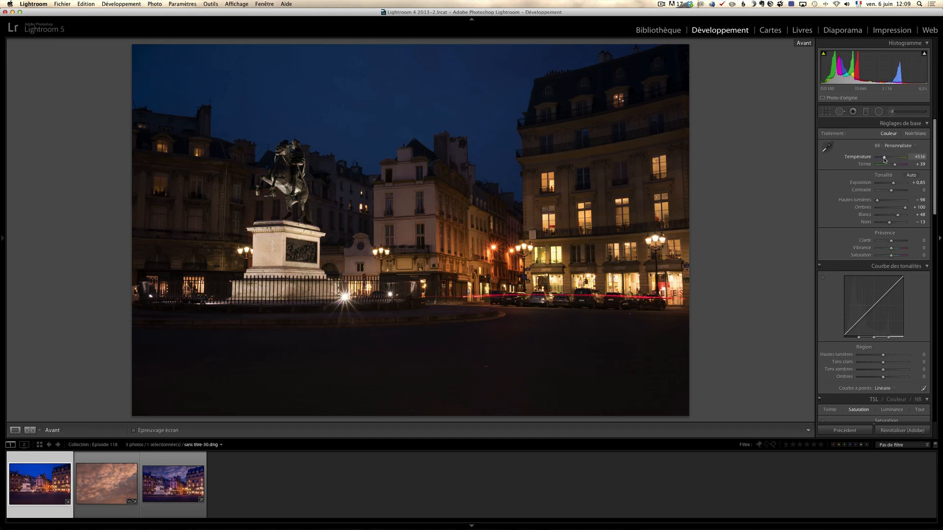
key(backslash)
key(backslash)
key(backslash)
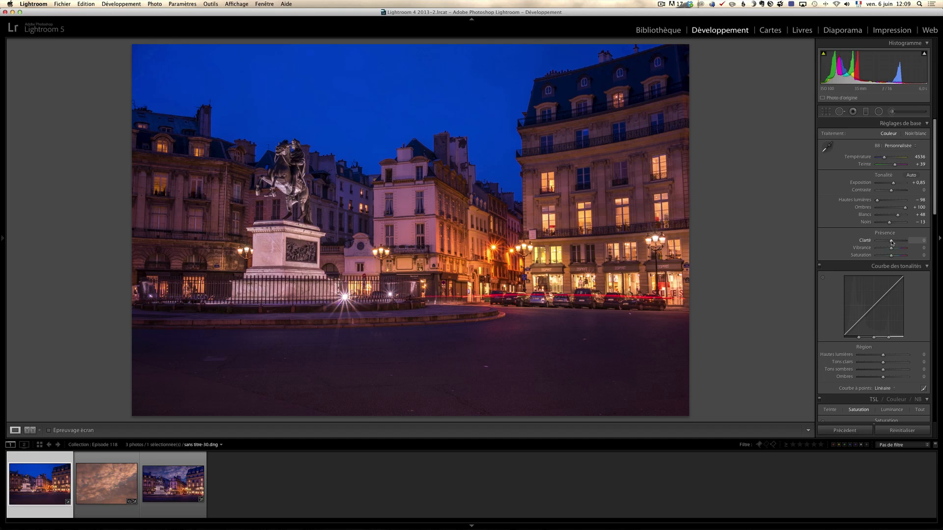
drag(891, 242, 897, 242)
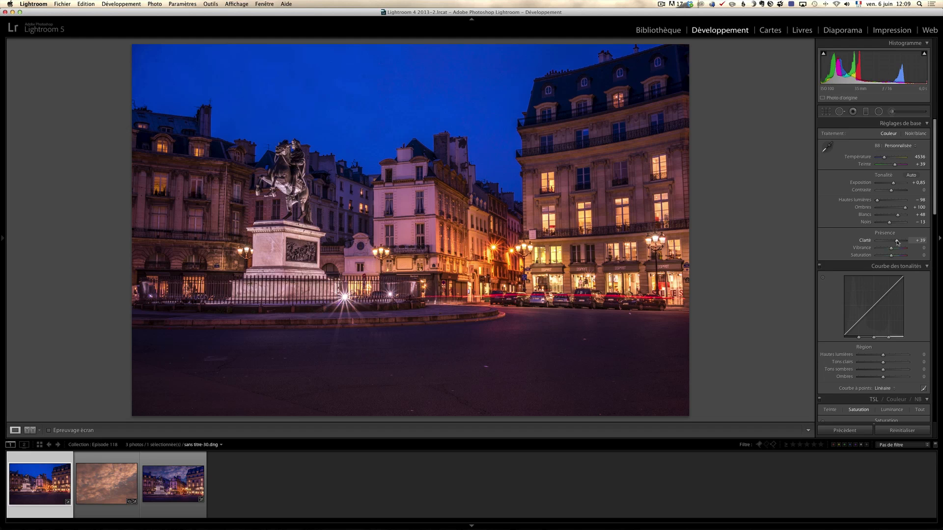
Examine the façades, rooftops and street lamps at full size and locate the Détail and Corrections de l'objectif settings.
scroll(889, 241, down, 15)
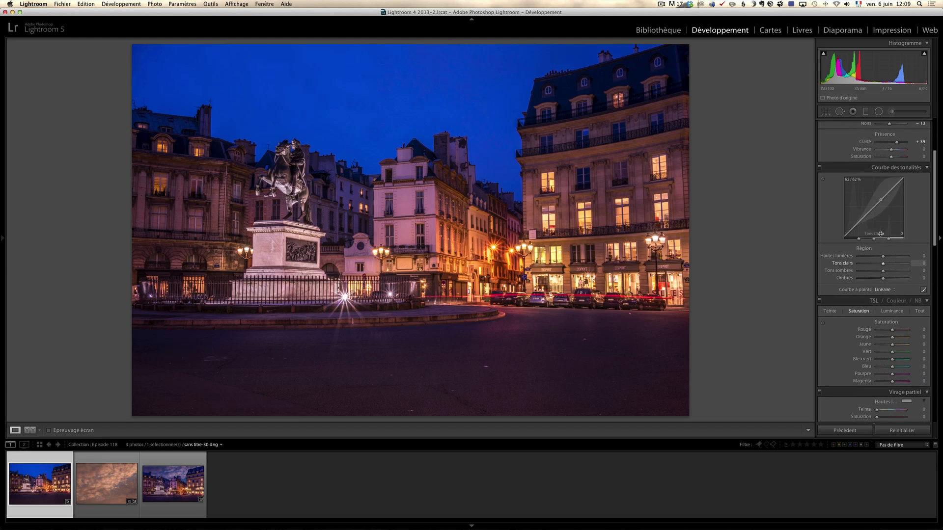
scroll(879, 235, down, 5)
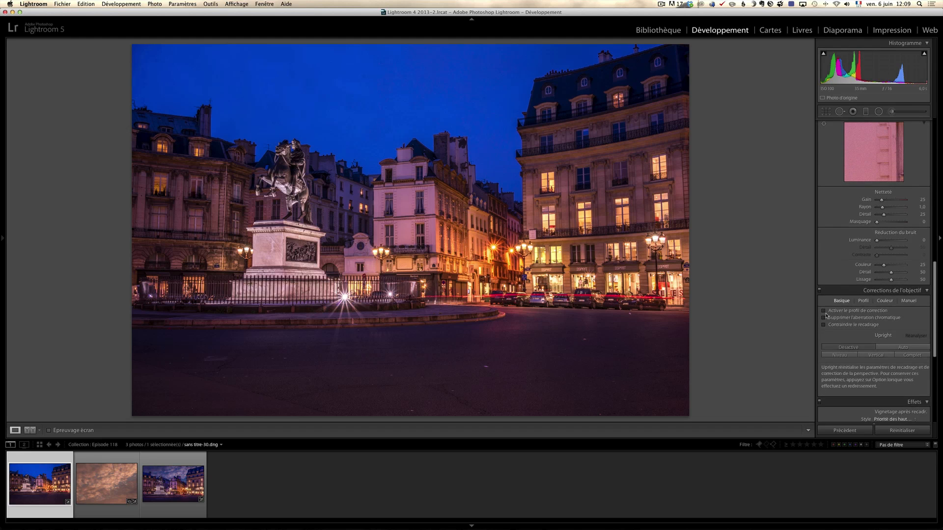
click(504, 223)
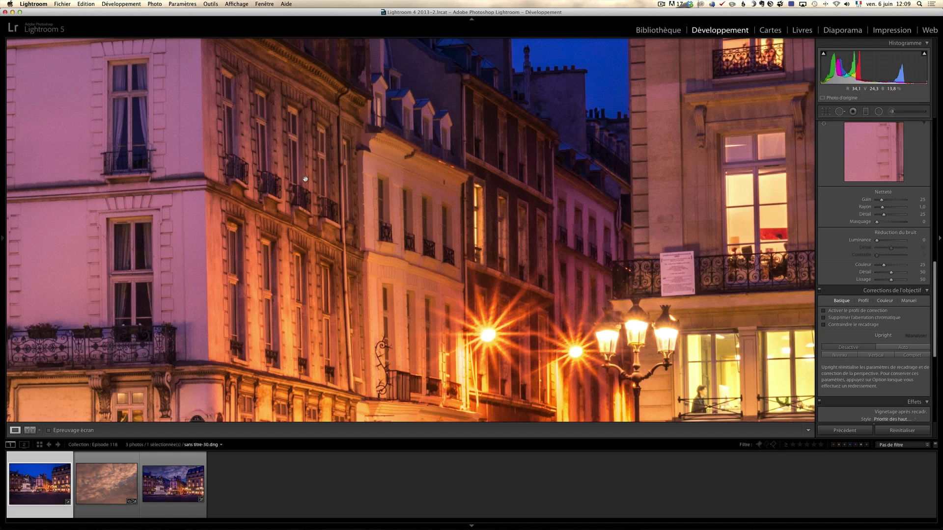
drag(518, 181, 502, 247)
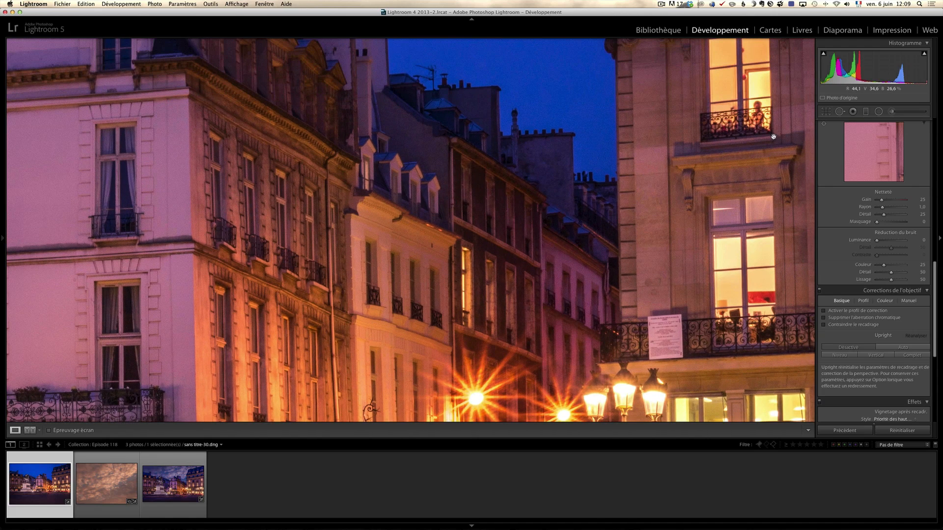
drag(743, 120, 703, 82)
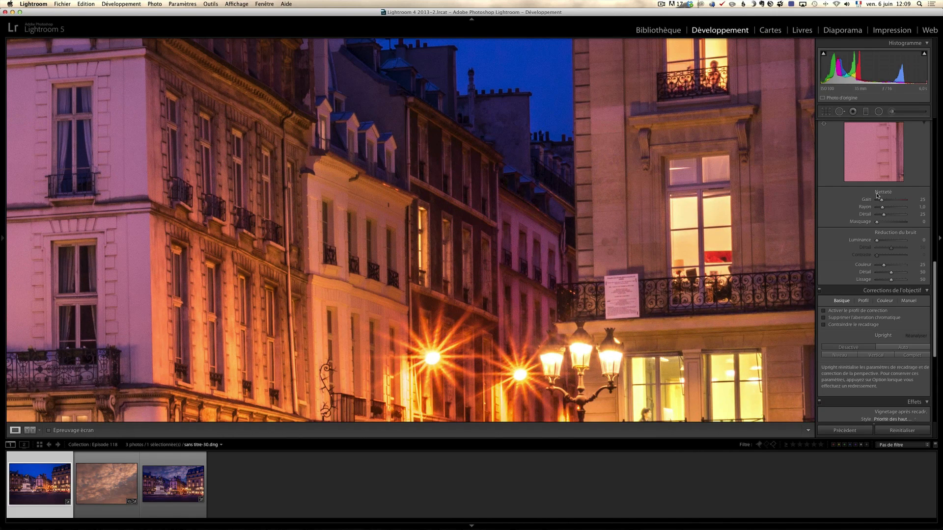
drag(641, 205, 743, 199)
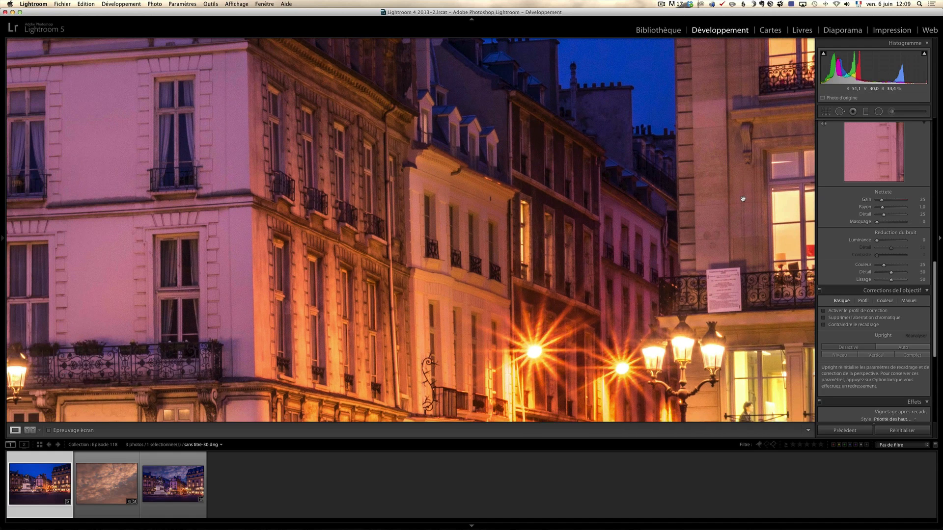
drag(591, 144, 610, 201)
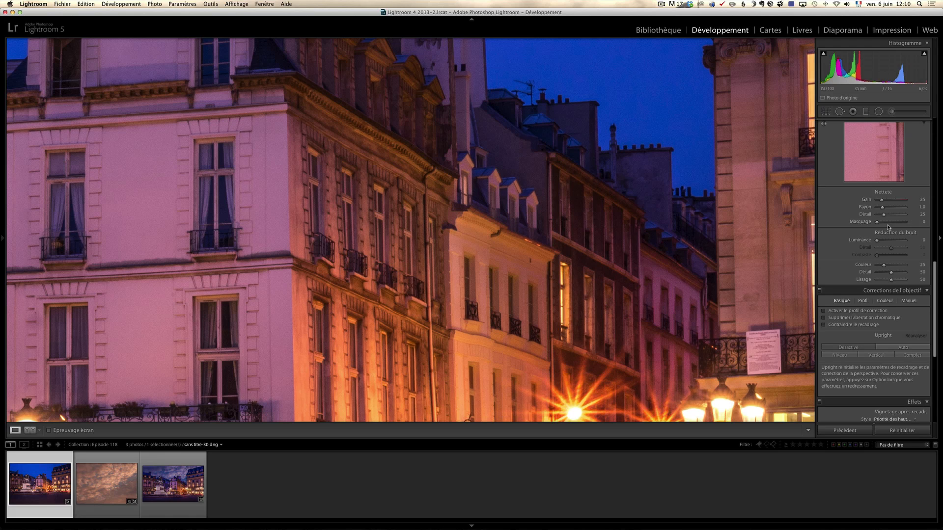
scroll(935, 256, up, 1)
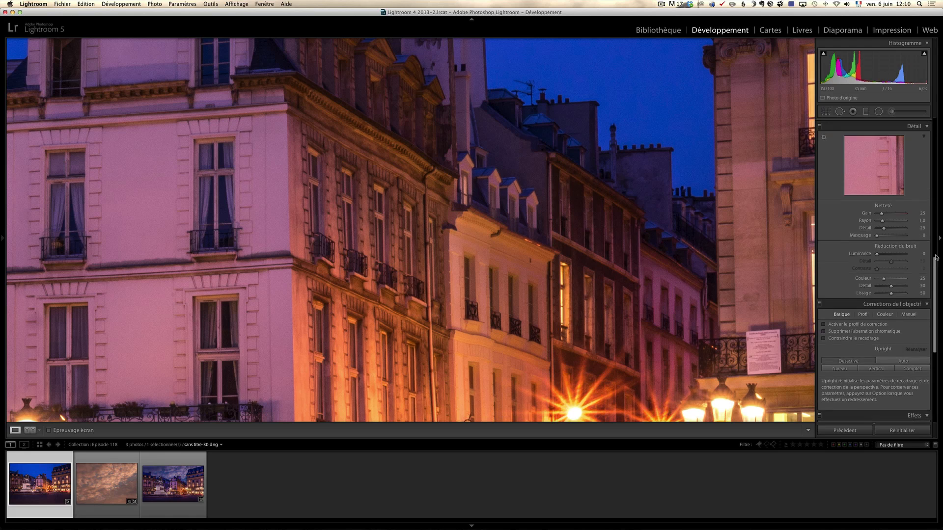
Set the noise reduction Luminance to 10 and raise the Netteté Gain to 89.
scroll(935, 256, up, 4)
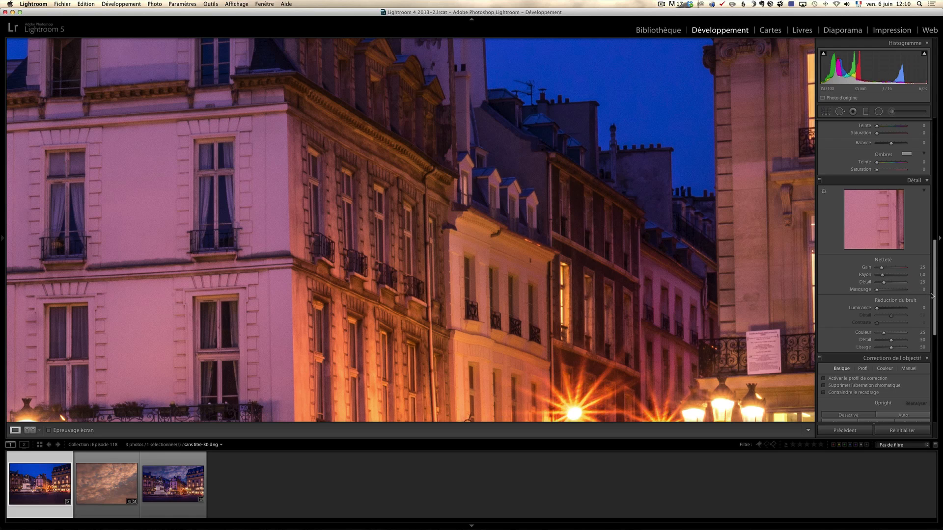
scroll(931, 295, down, 1)
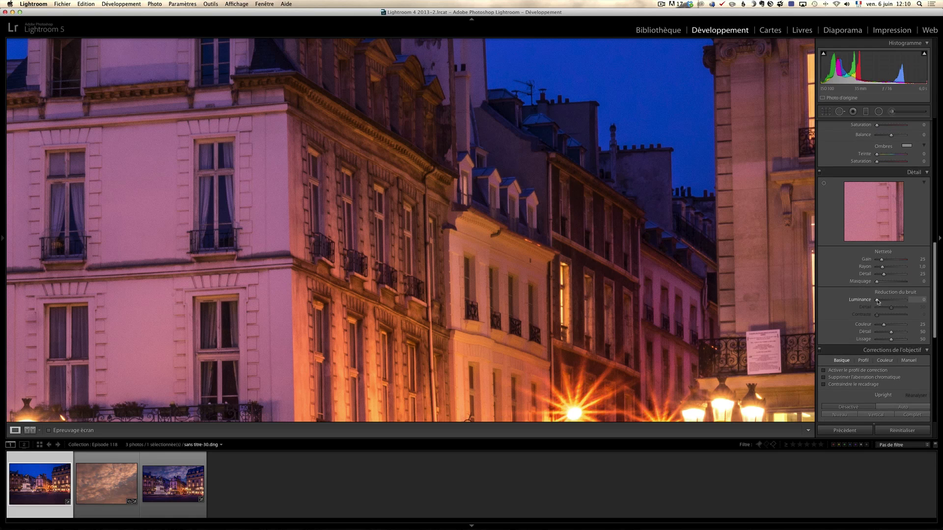
drag(877, 300, 881, 300)
drag(884, 261, 894, 264)
Limit sharpening to the building edges with Masquage at 28 and refine the Netteté Gain to 77.
drag(632, 101, 558, 180)
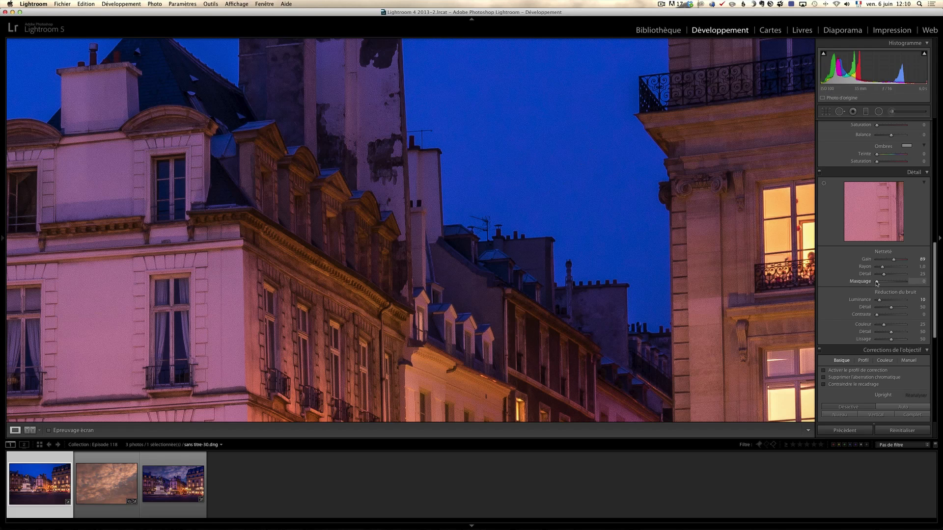
key(alt)
drag(876, 283, 888, 283)
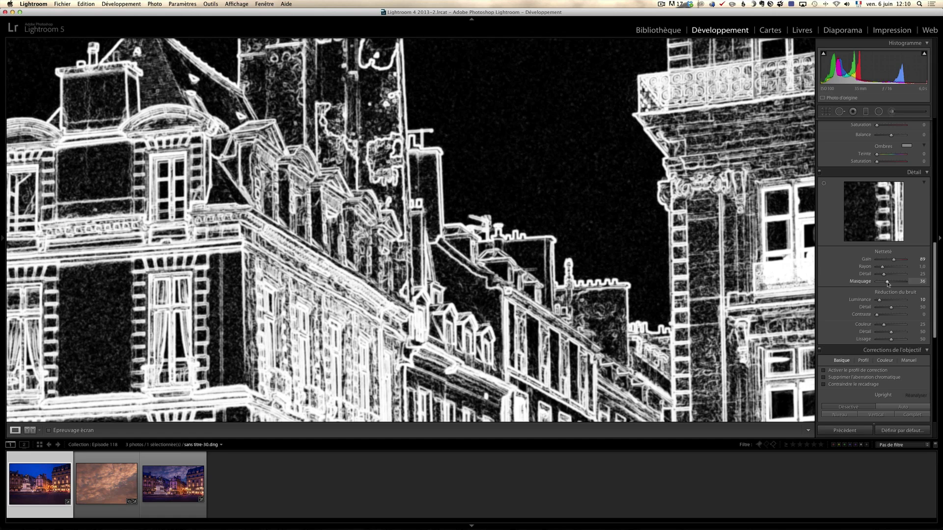
drag(887, 283, 884, 284)
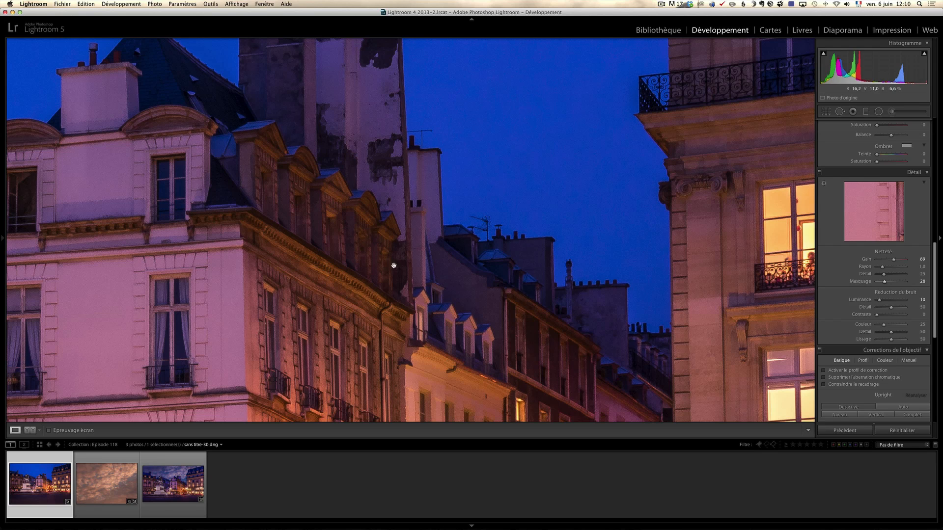
drag(750, 290, 696, 225)
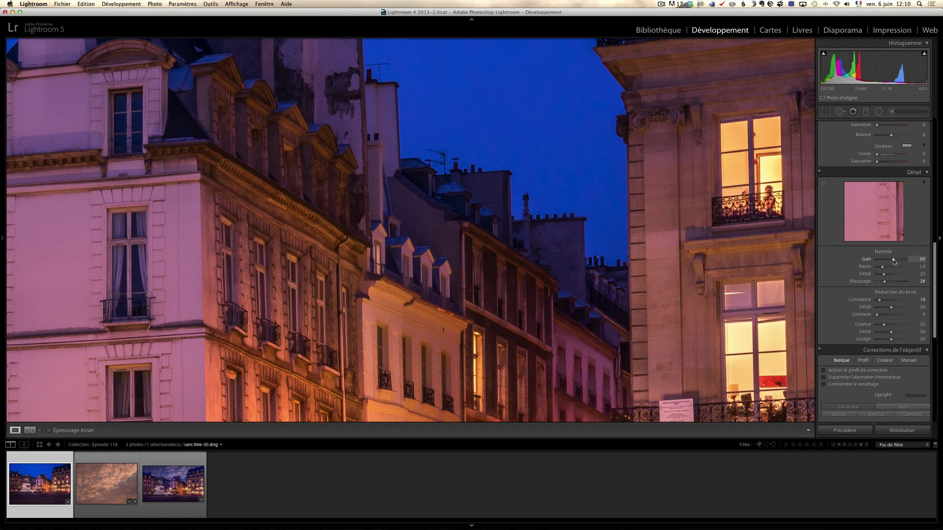
drag(893, 260, 891, 262)
click(813, 246)
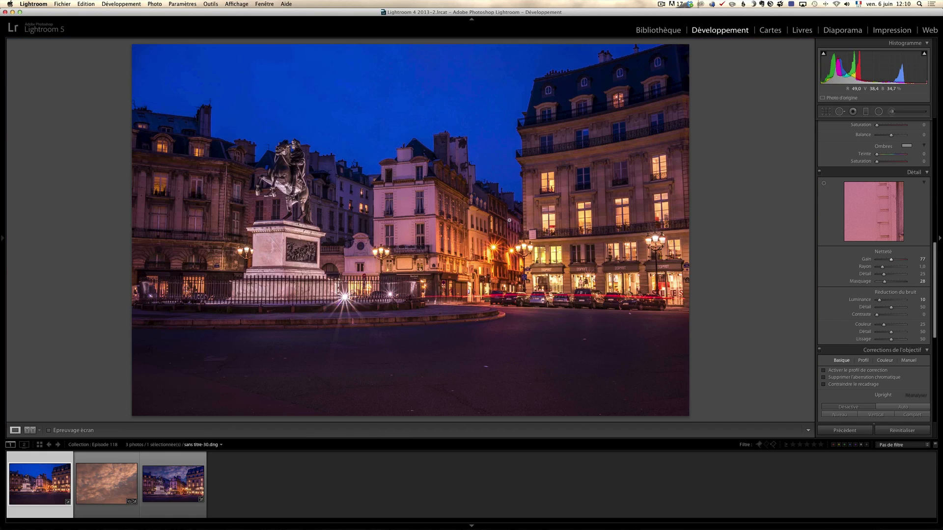
Reset Clarté to 0 and set Vibrance to +32 in the basic adjustments.
scroll(842, 256, up, 10)
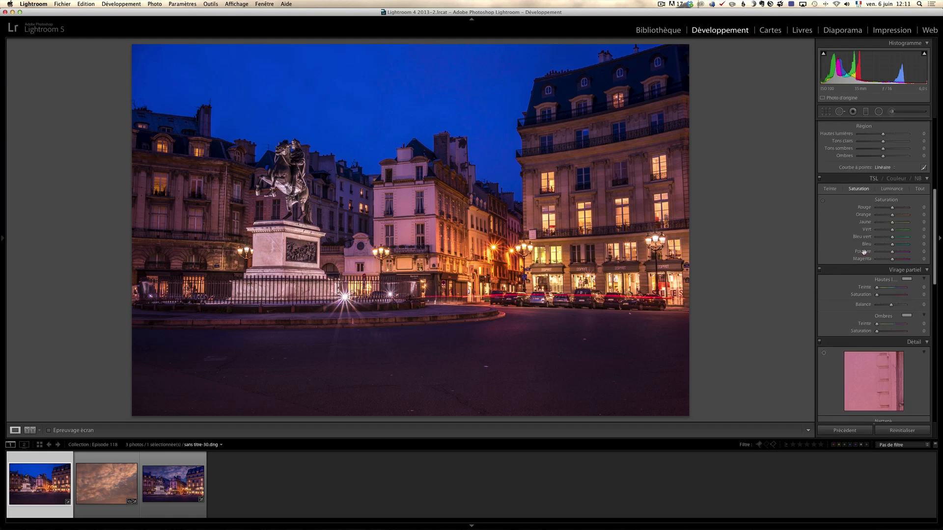
drag(894, 242, 891, 243)
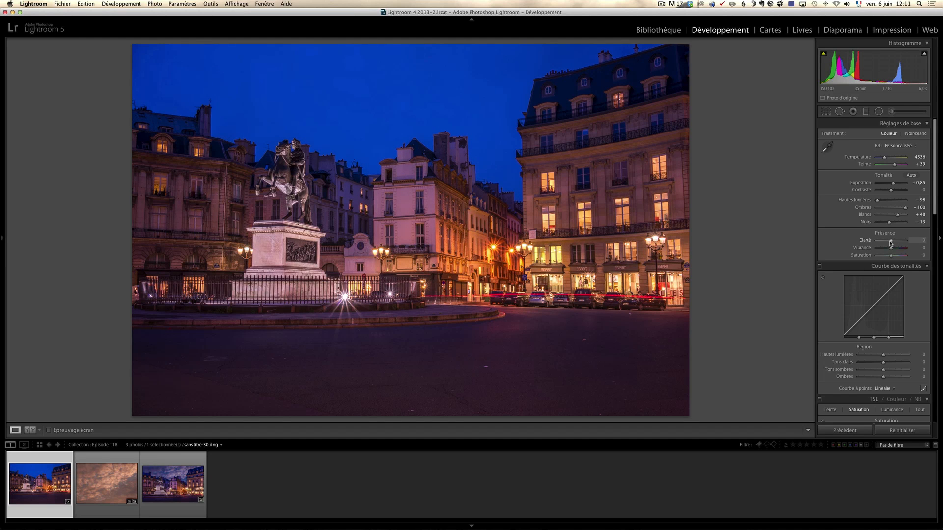
drag(890, 249, 896, 250)
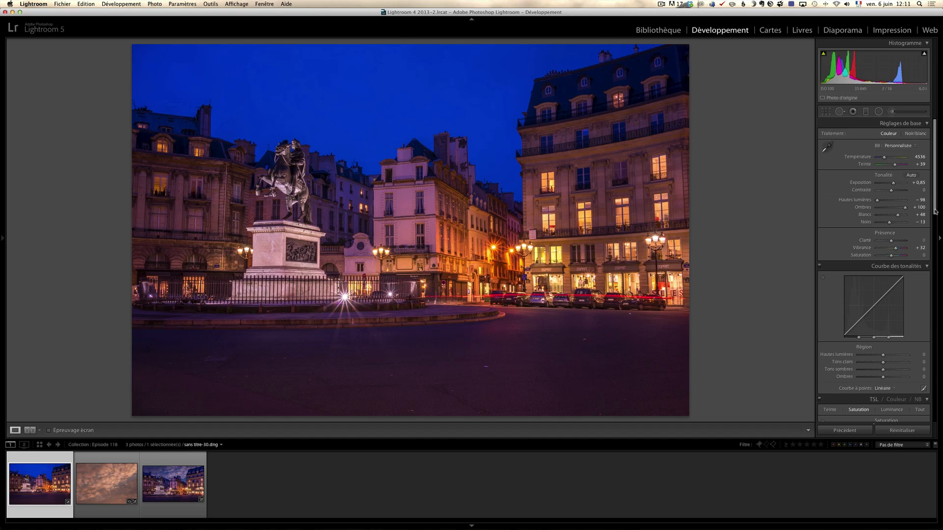
Enable the lens profile correction, compare the photo with and without it, and try the chromatic aberration removal.
scroll(914, 356, down, 10)
scroll(914, 355, down, 1)
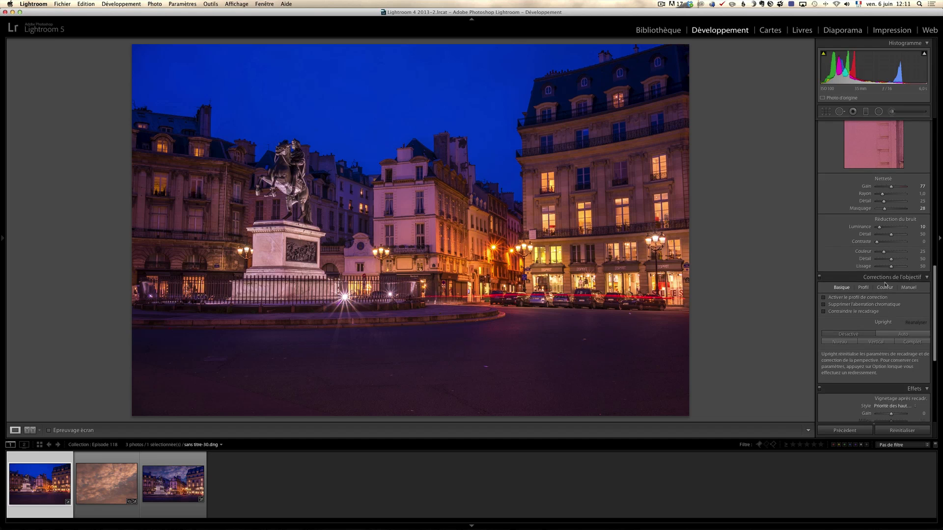
click(858, 297)
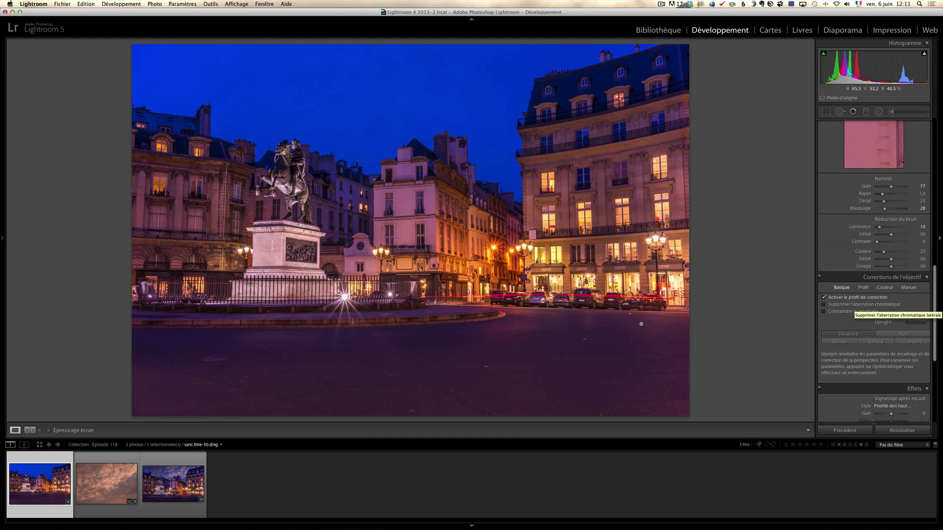
click(837, 298)
click(837, 298)
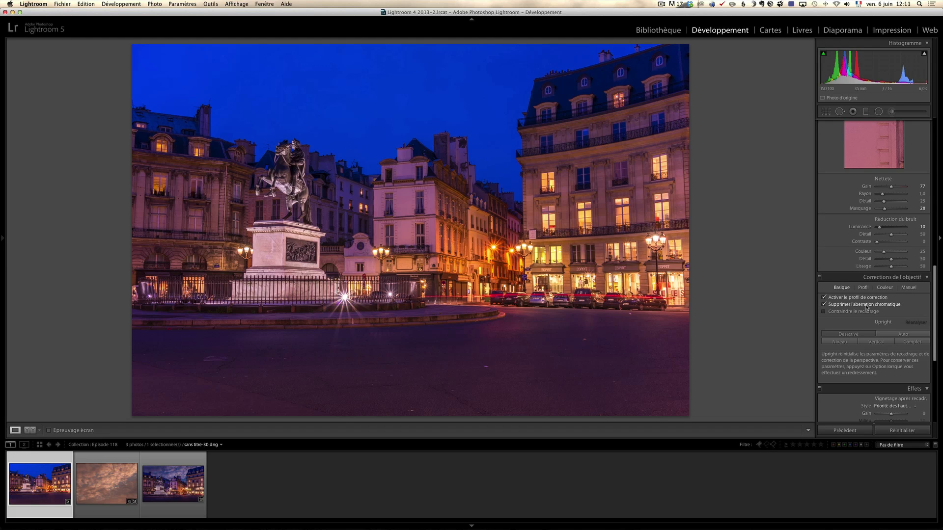
click(865, 306)
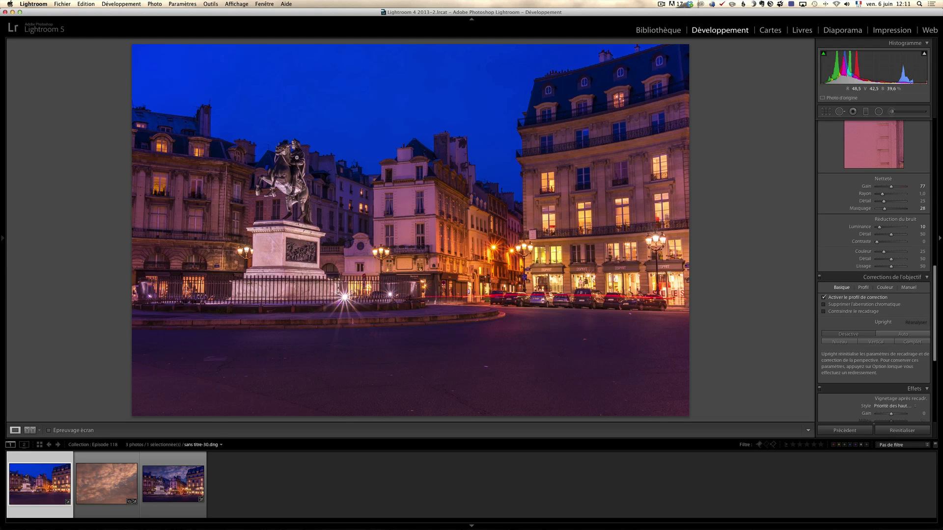
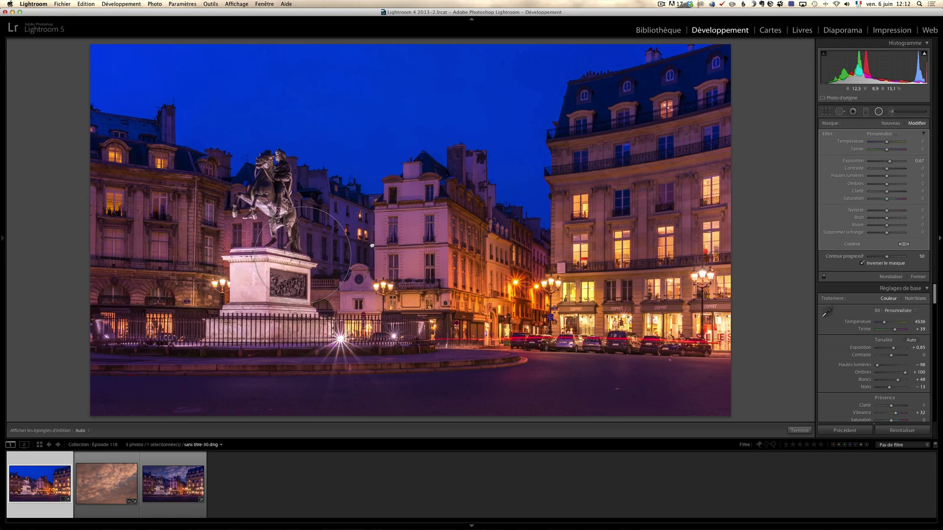
Place a tall radial filter over the façade left of the statue, with Contour progressif at 100 and Exposition at 0.74.
drag(642, 149, 150, 221)
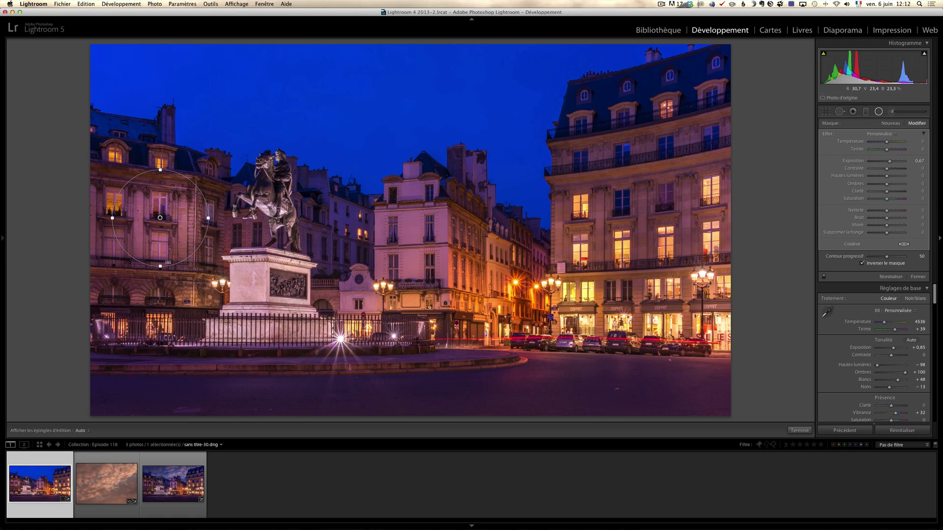
drag(160, 266, 160, 277)
drag(160, 219, 152, 241)
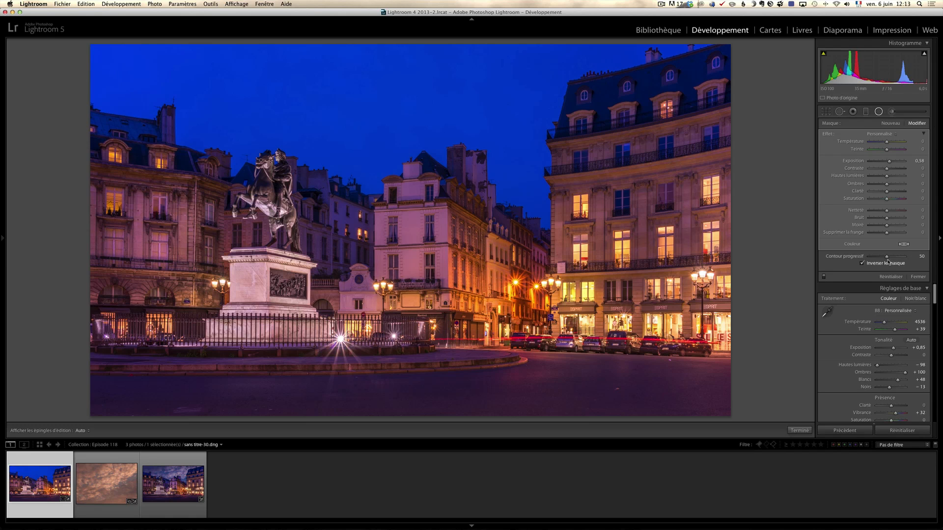
drag(887, 261, 911, 258)
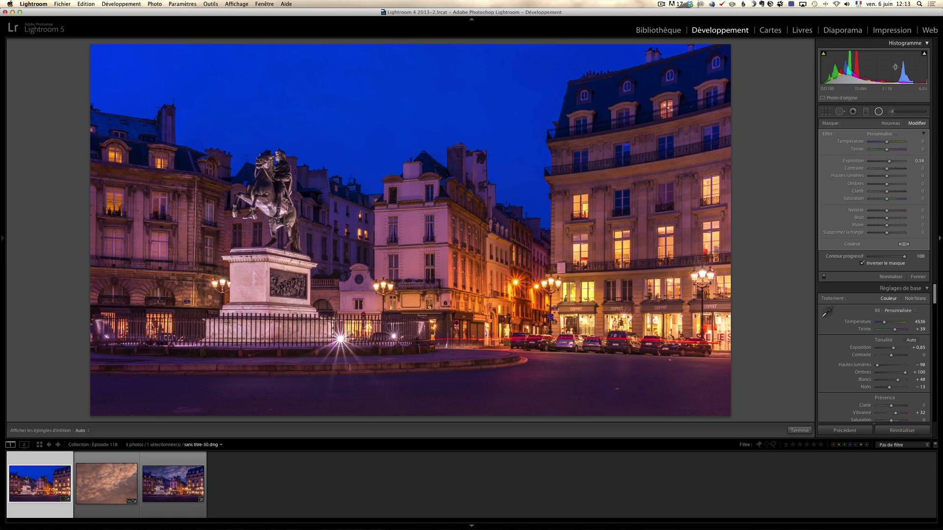
drag(887, 159, 889, 160)
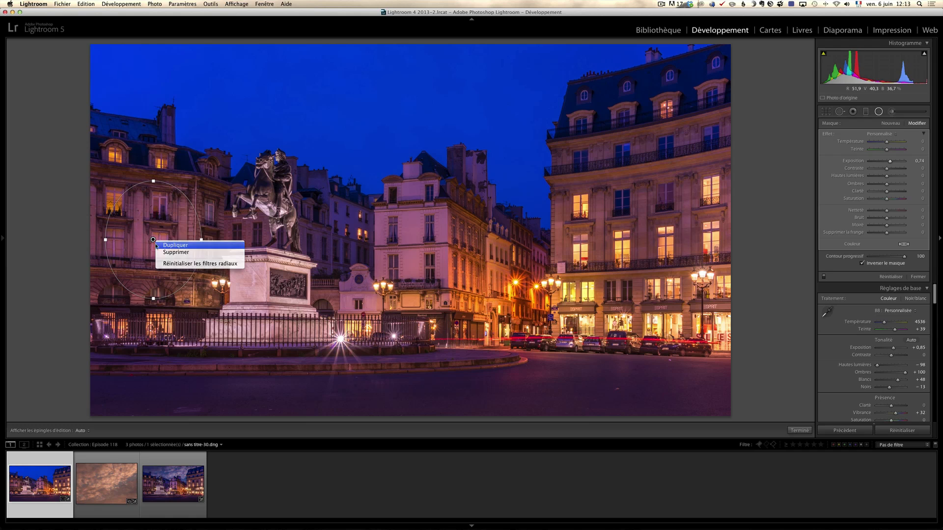
Duplicate the radial filter onto the pale central building and onto the upper and lower façade of the building at the right.
drag(152, 240, 638, 181)
right_click(379, 245)
click(386, 250)
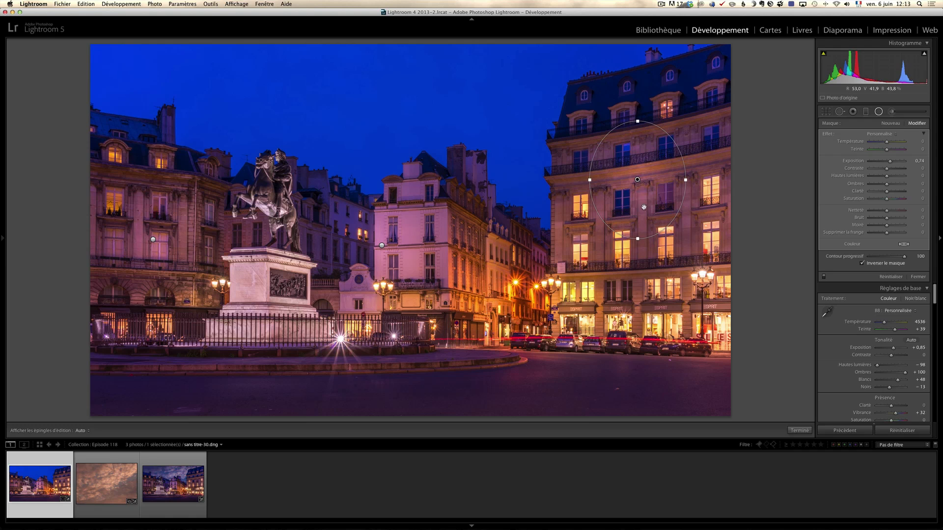
right_click(637, 181)
click(652, 186)
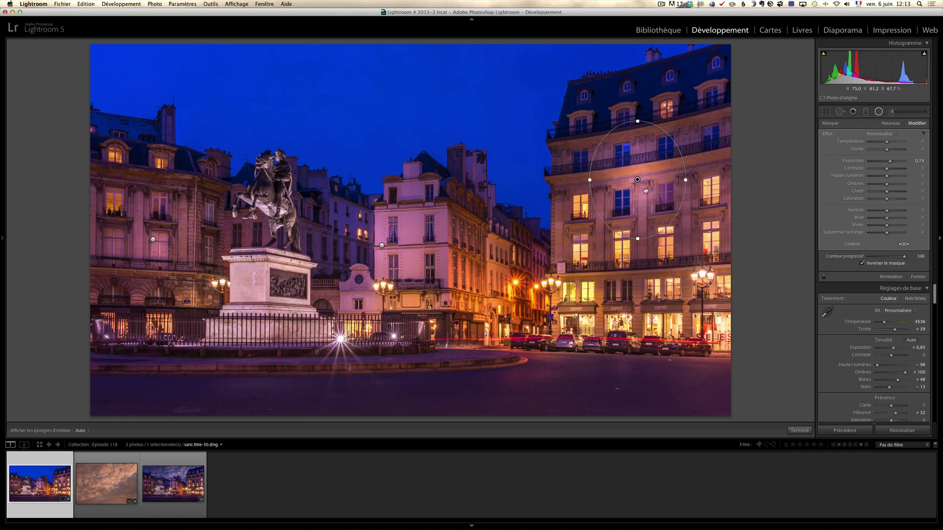
drag(637, 181, 684, 289)
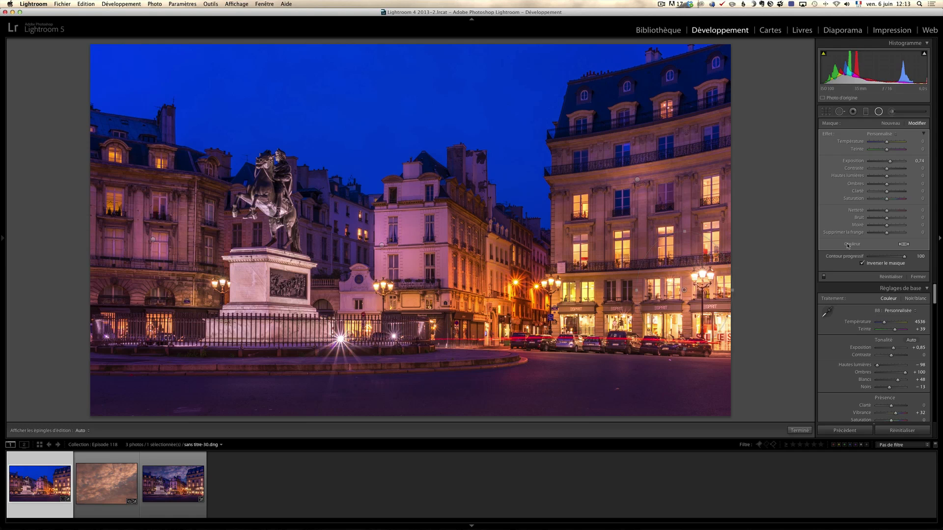
Compare the photo with and without the radial filters, close the filter settings, and compare the edit with the original.
click(824, 278)
click(824, 277)
click(917, 276)
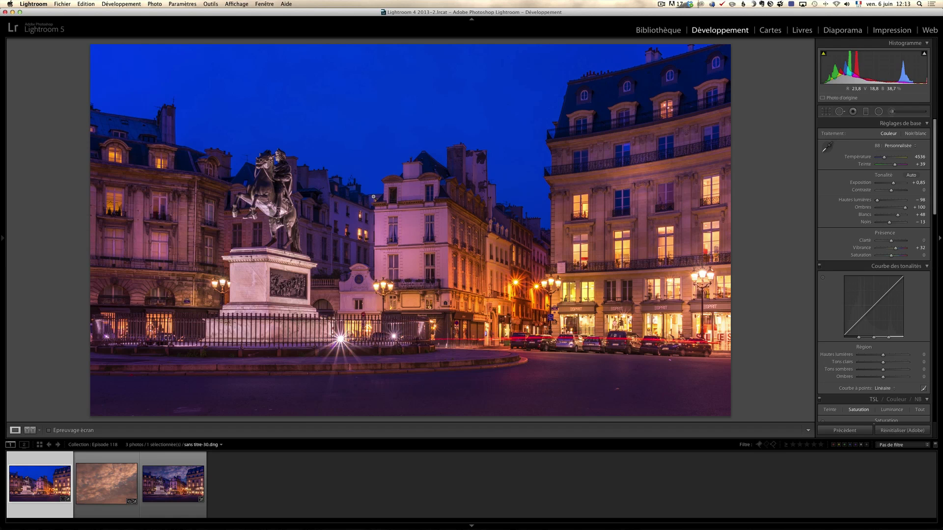
key(backslash)
key(backslash)
Reset the development settings of the sky photo ciel-2.dng and set its Teinte to +57.
click(110, 466)
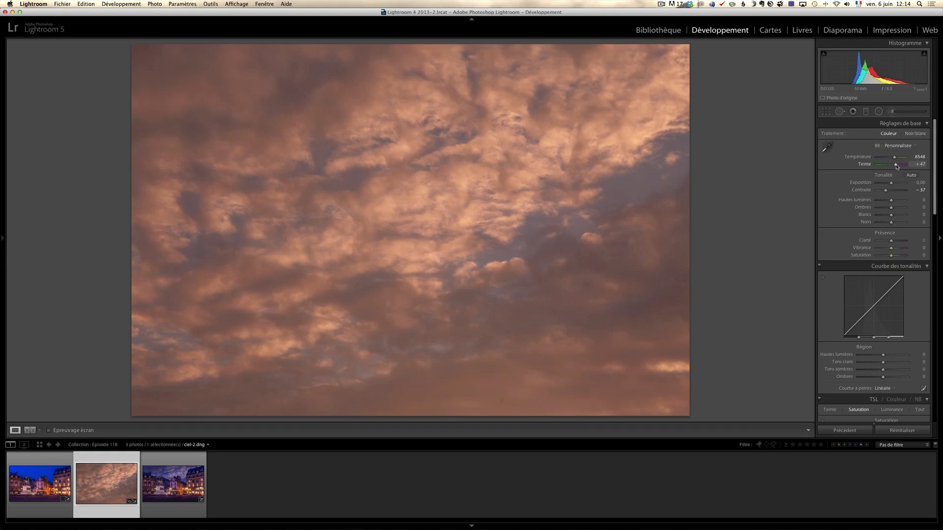
click(902, 430)
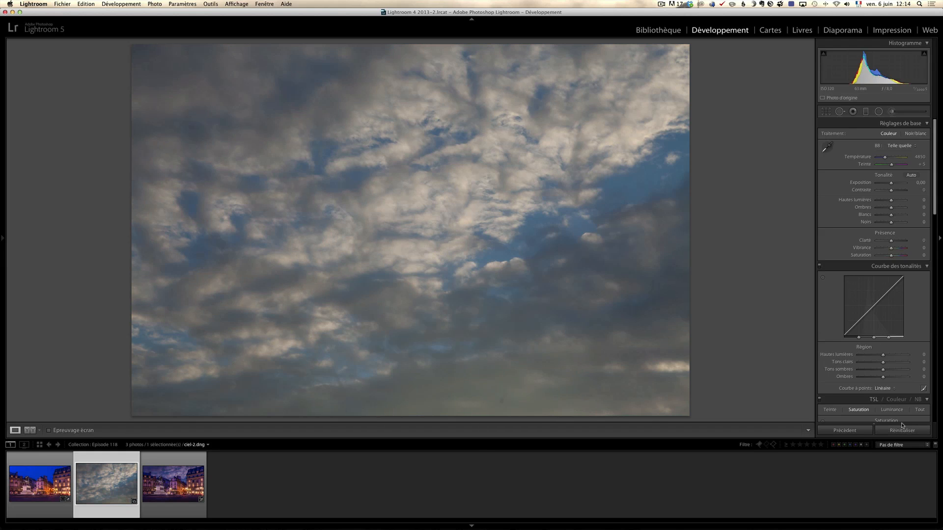
drag(891, 166, 896, 166)
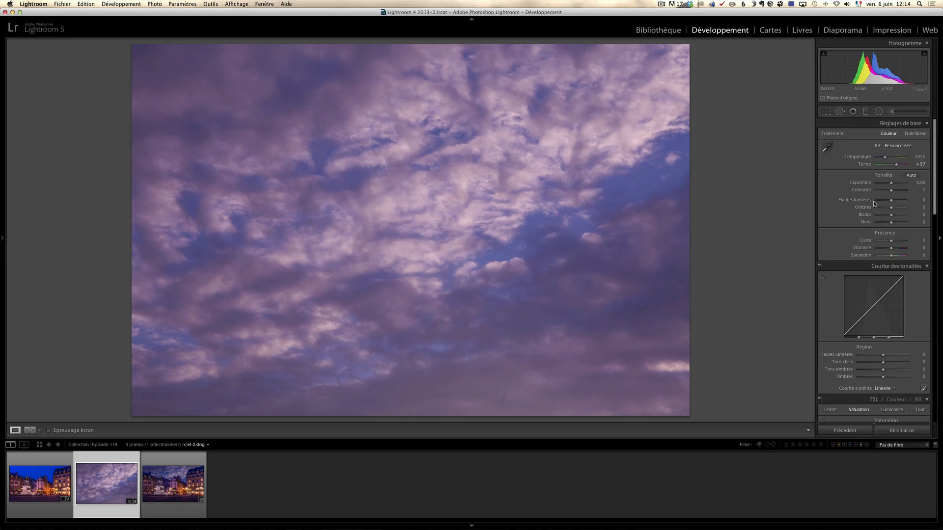
Synchronize only Balance des blancs and Version du processus from the night photo to the sky photo.
click(44, 486)
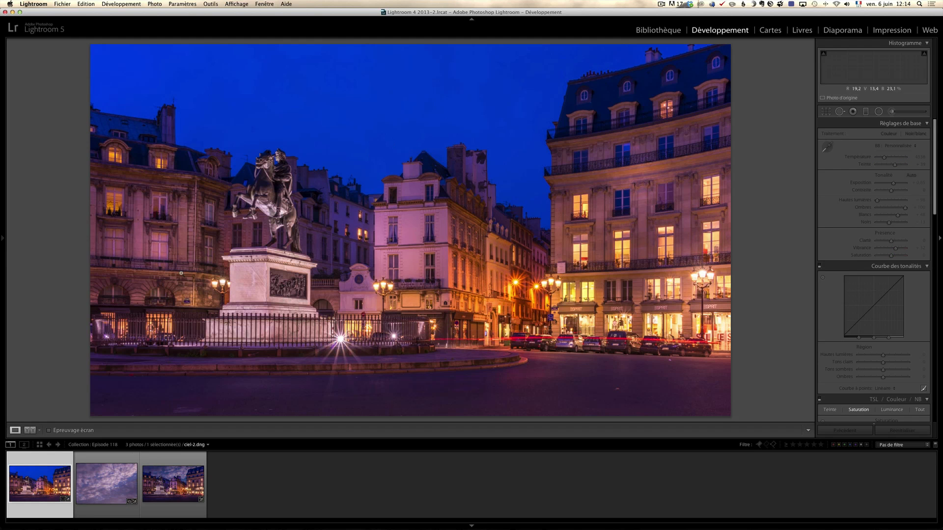
super+click(105, 492)
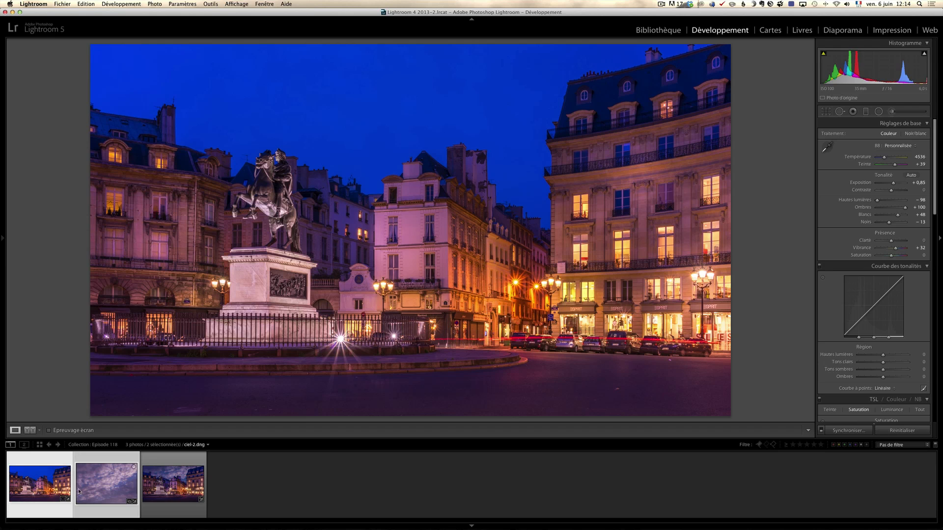
click(853, 432)
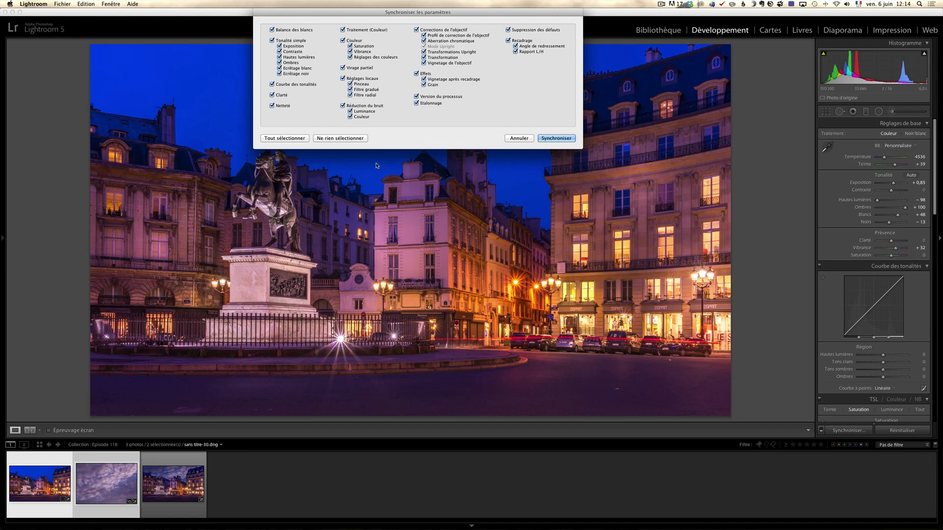
click(337, 139)
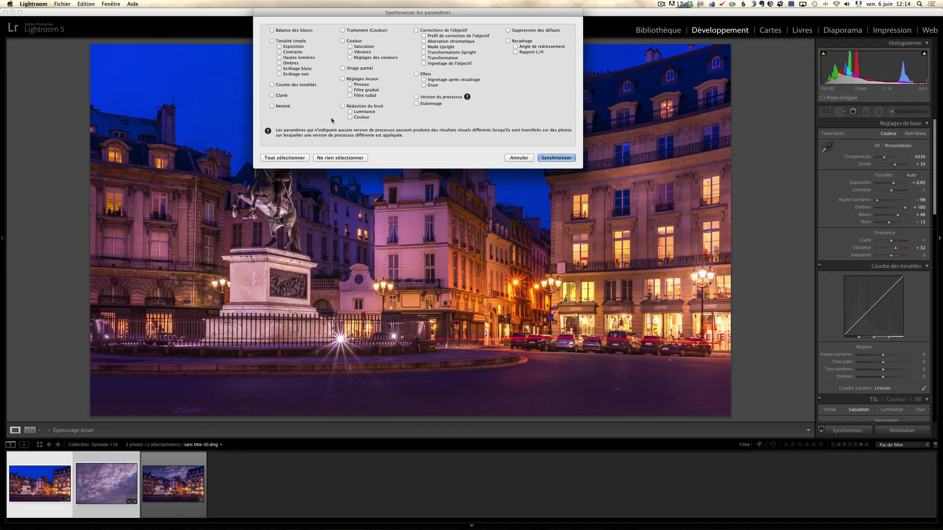
click(272, 30)
click(441, 97)
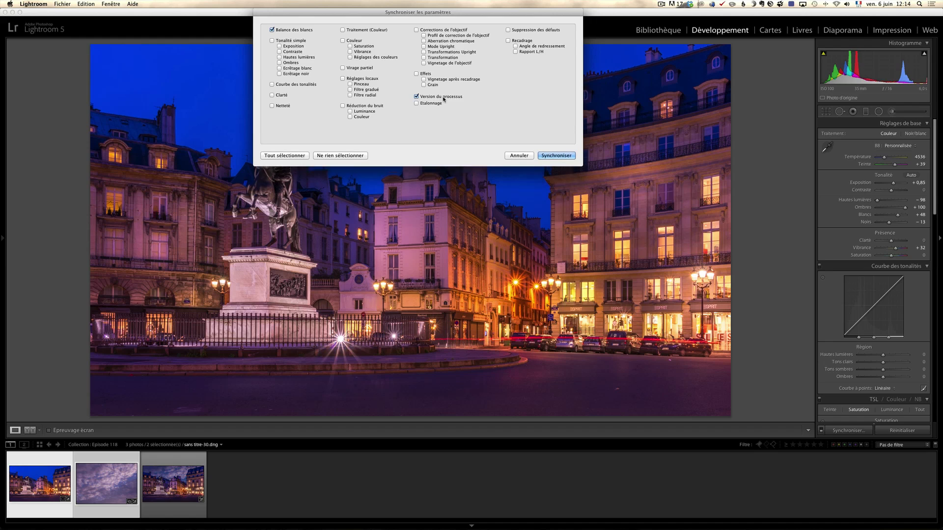
click(556, 138)
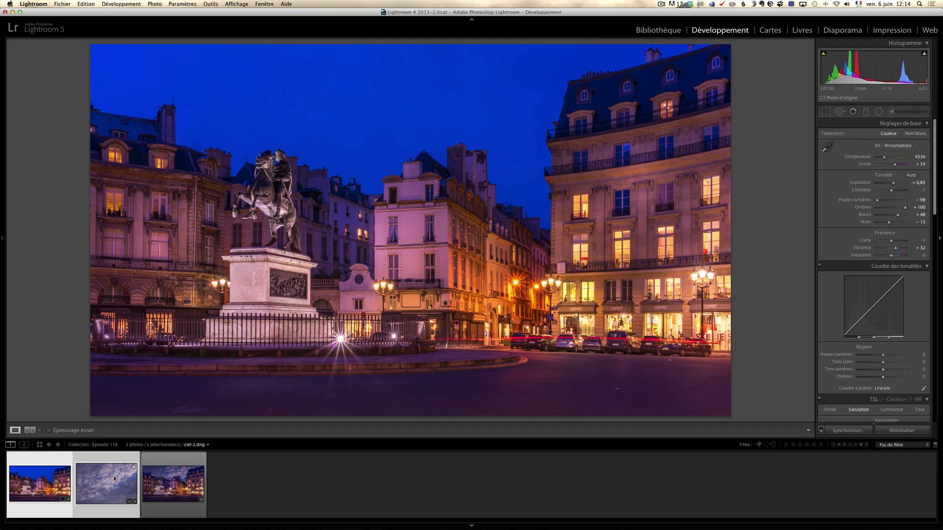
Set the sky photo's Teinte to +48.
click(109, 474)
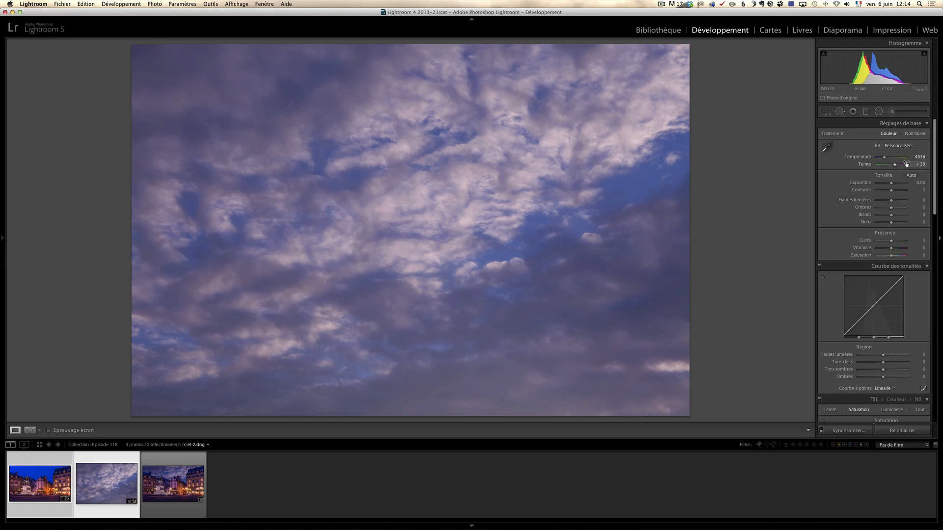
drag(896, 166, 897, 166)
Open the night photo and the sky photo together as layers of one document in Photoshop.
right_click(40, 462)
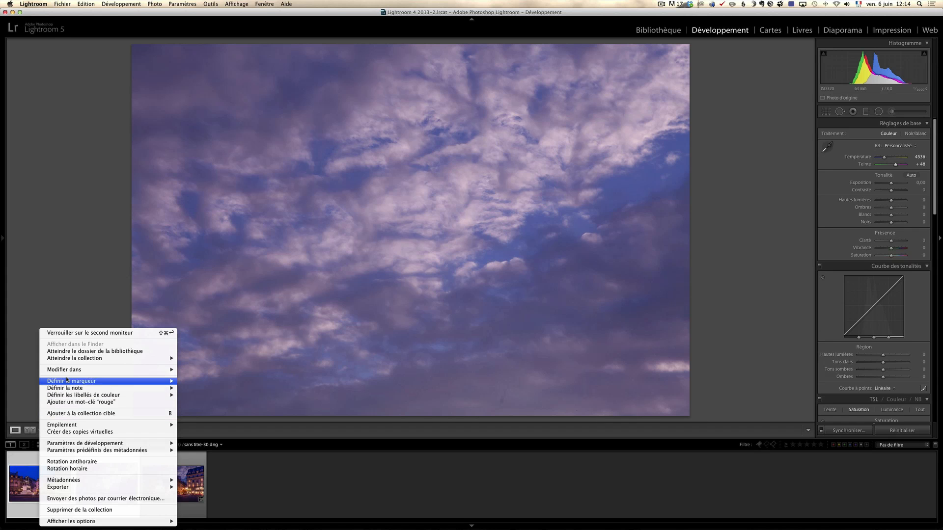
mouse_move(99, 369)
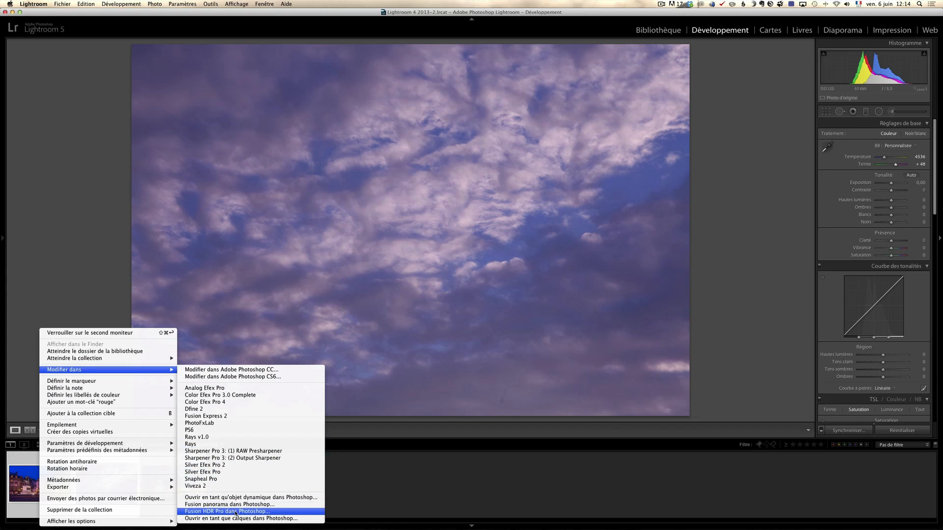
click(290, 519)
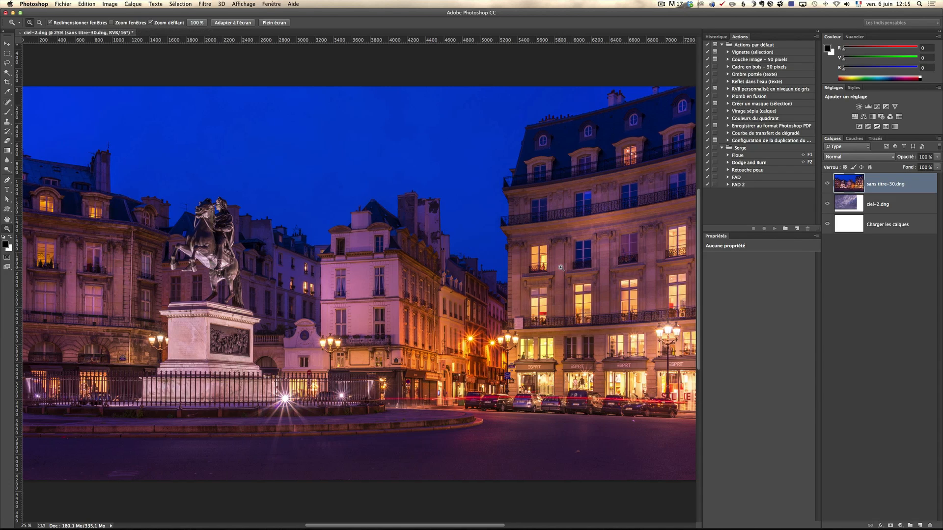
Delete the blank Charger les calques layer and move the ciel-2.dng layer above sans titre-30.dng.
click(901, 203)
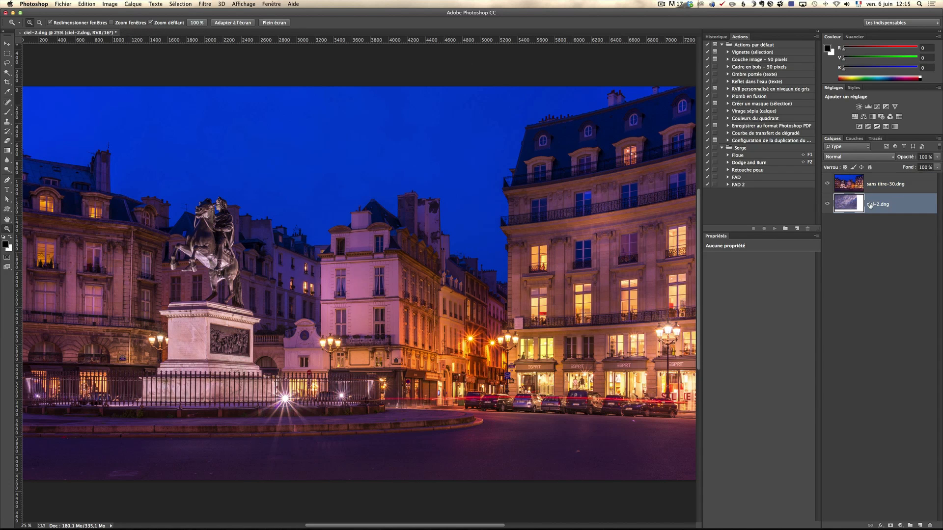
drag(881, 198, 883, 181)
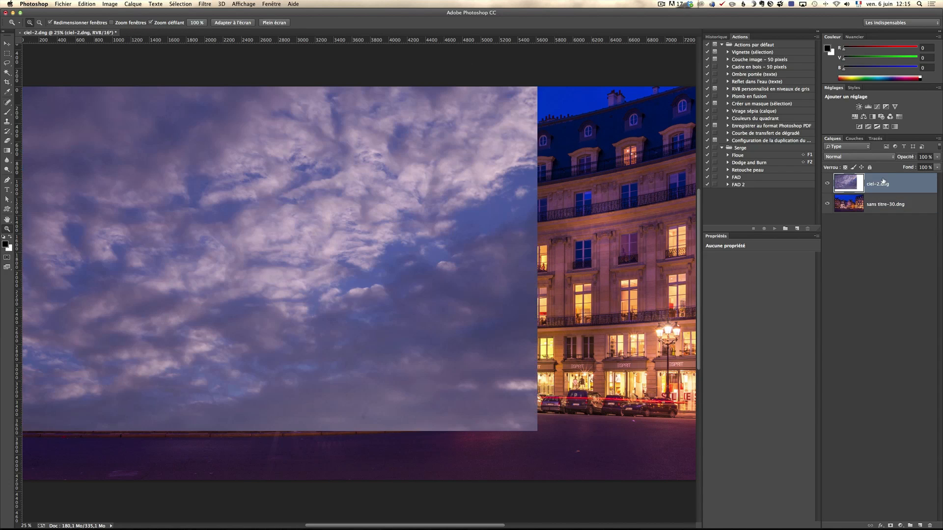
Close the Historique/Actions and Propriétés panel groups to enlarge the image area.
click(817, 37)
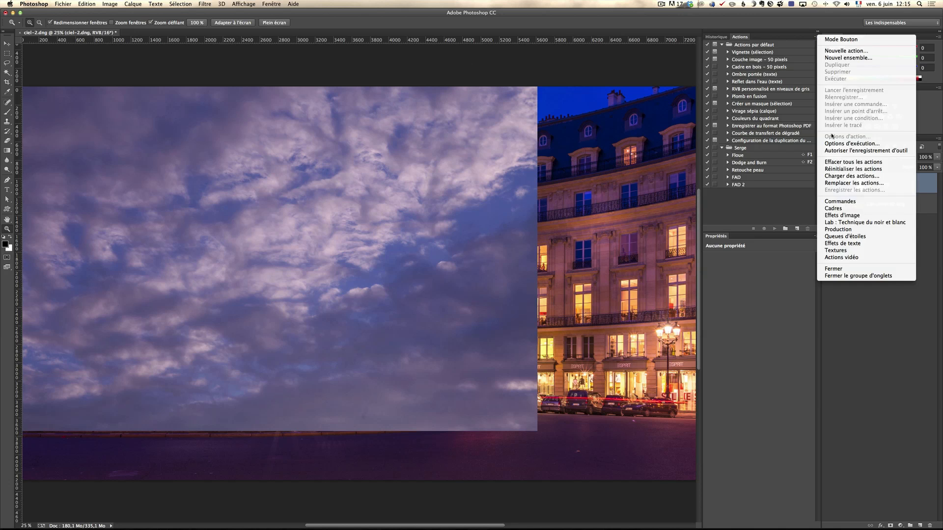
click(860, 276)
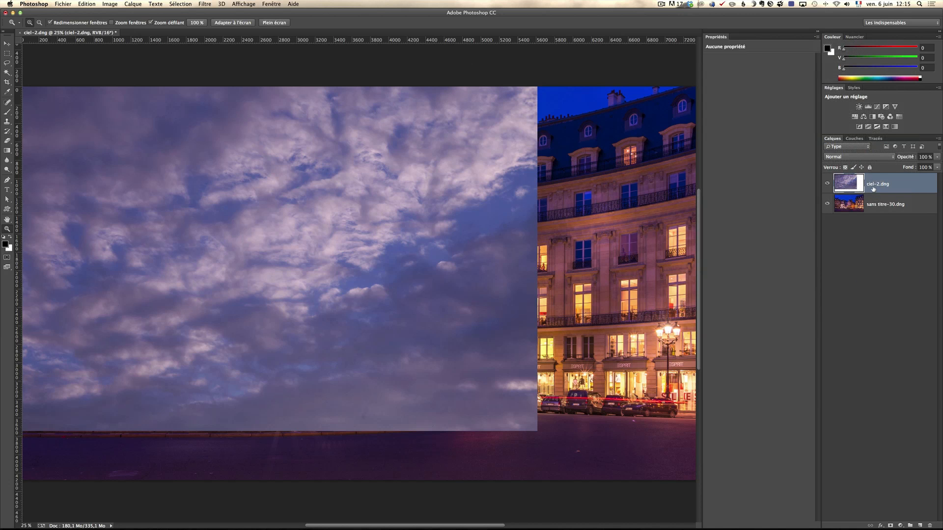
click(815, 37)
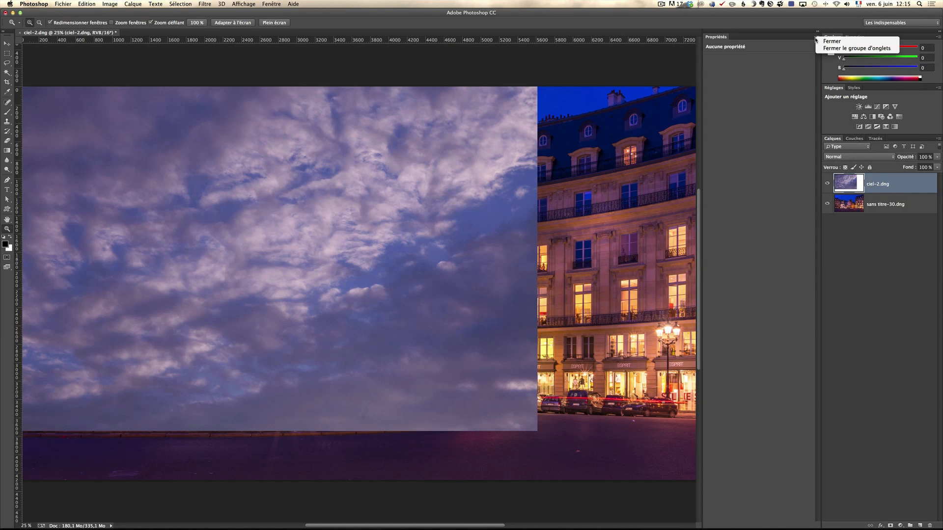
click(844, 48)
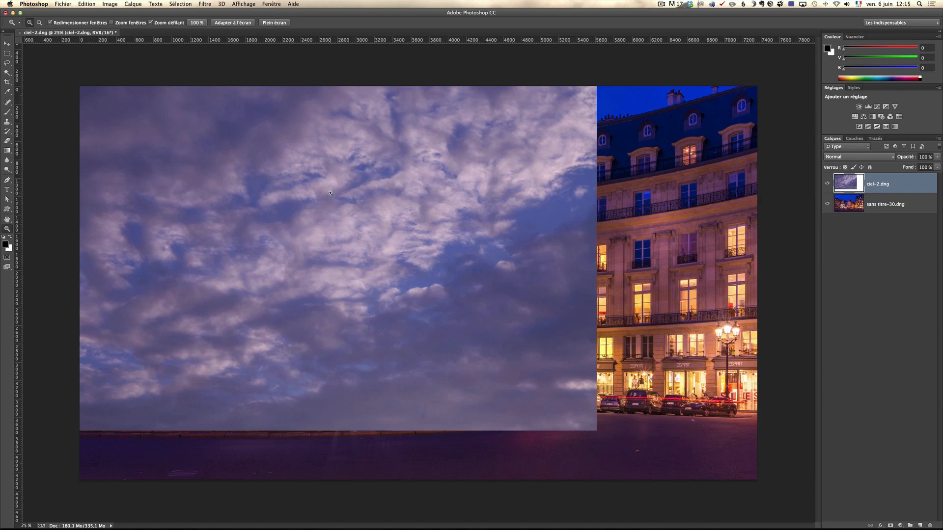
Free-transform the ciel-2.dng layer to 143,80 % width and 112,79 % height so the clouds span the whole image width.
alt+click(390, 189)
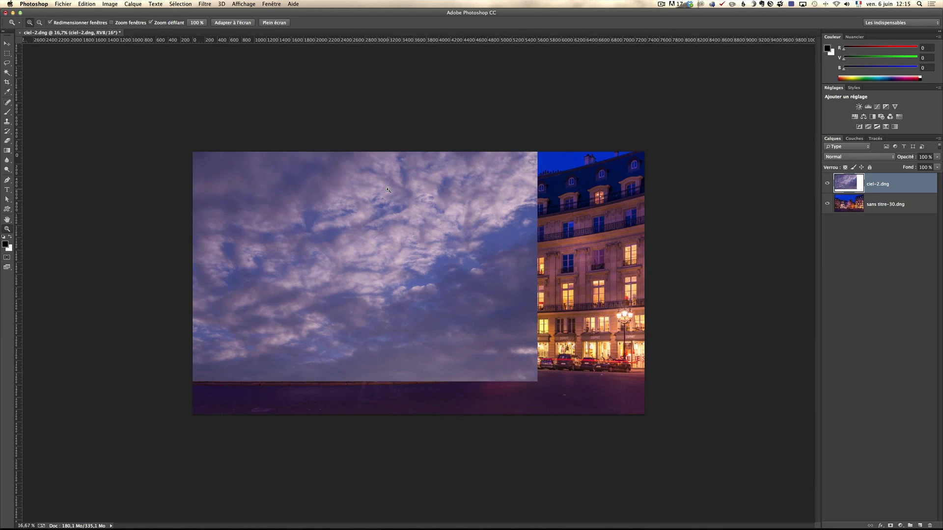
key(super+t)
drag(408, 253, 448, 243)
drag(577, 372, 657, 396)
drag(234, 397, 161, 399)
drag(411, 329, 415, 318)
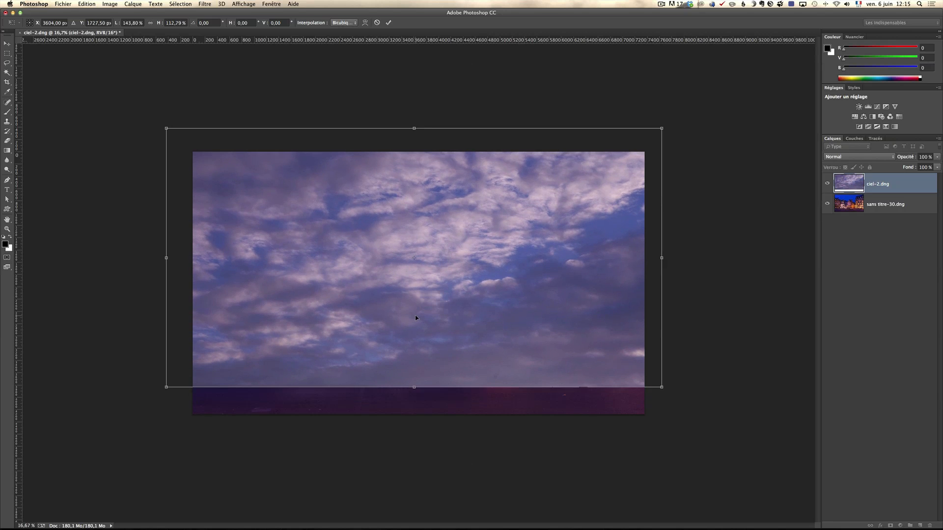
key(Return)
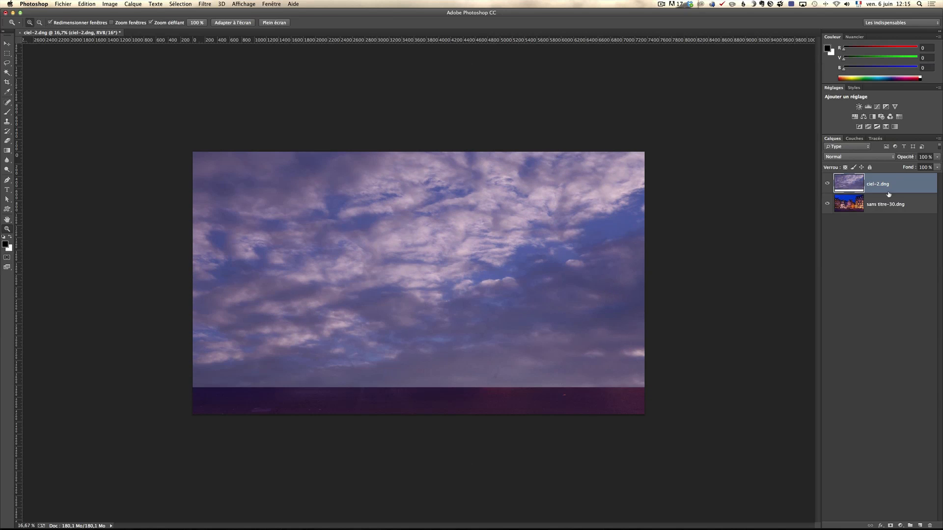
Try the Produit blend mode on the ciel-2.dng layer and restore it to Normal.
click(860, 159)
click(857, 181)
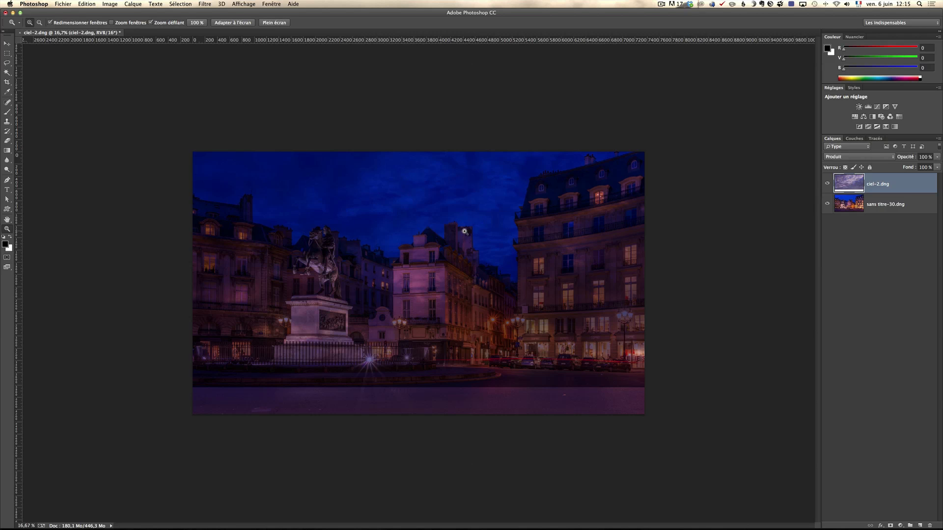
click(867, 157)
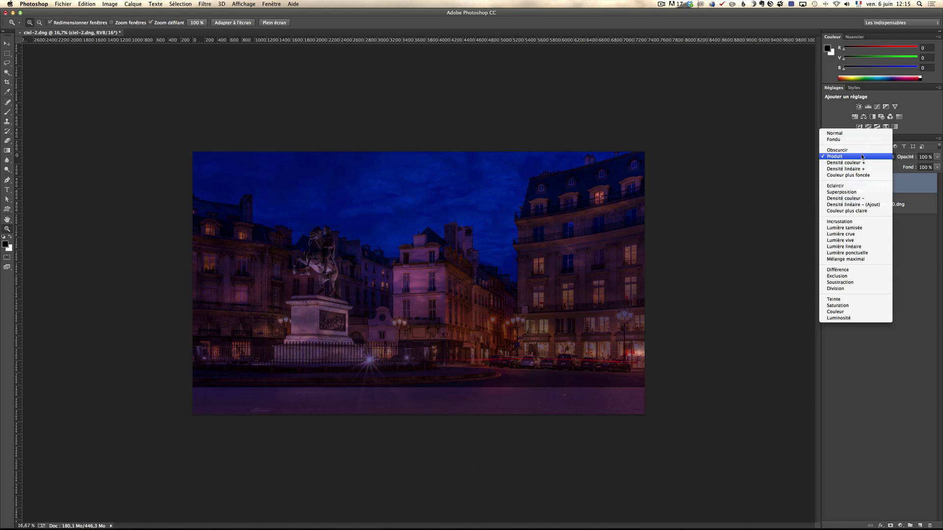
click(864, 133)
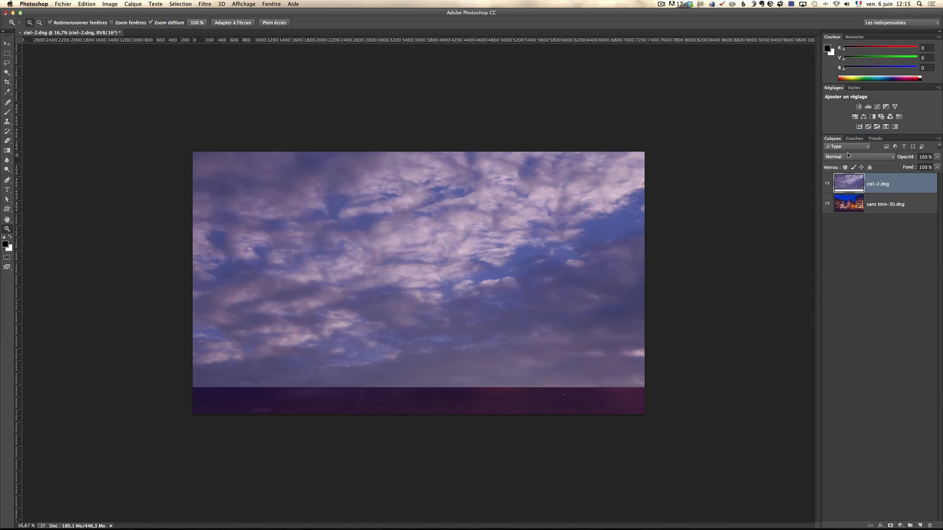
Hide the ciel-2.dng layer and make the sans titre-30.dng layer active.
click(827, 184)
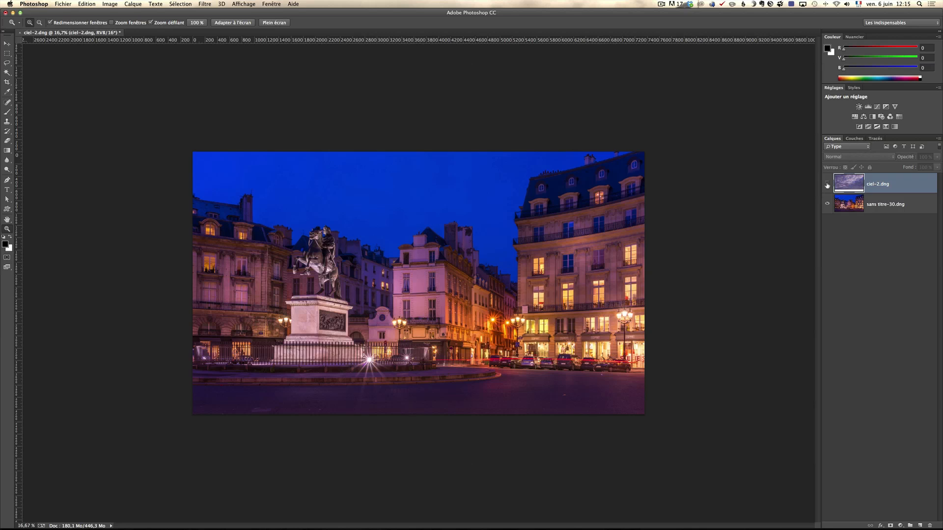
click(321, 201)
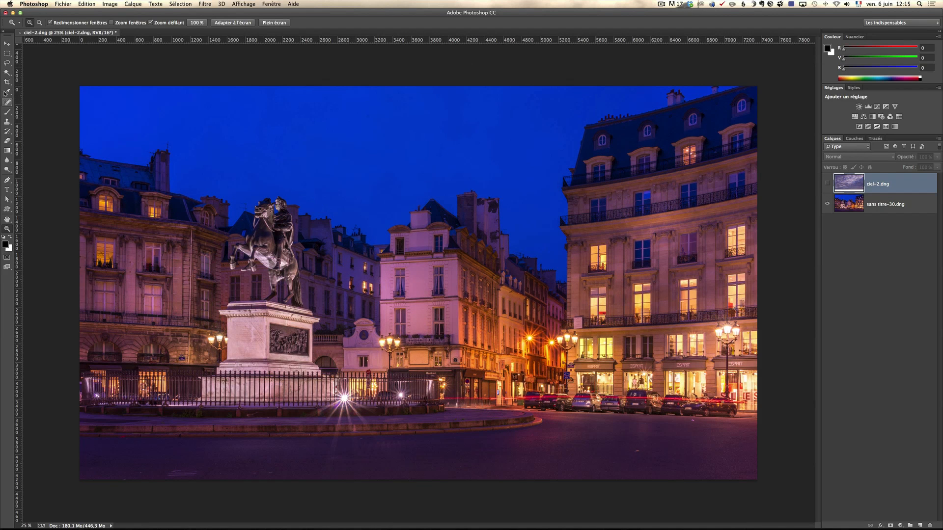
click(895, 211)
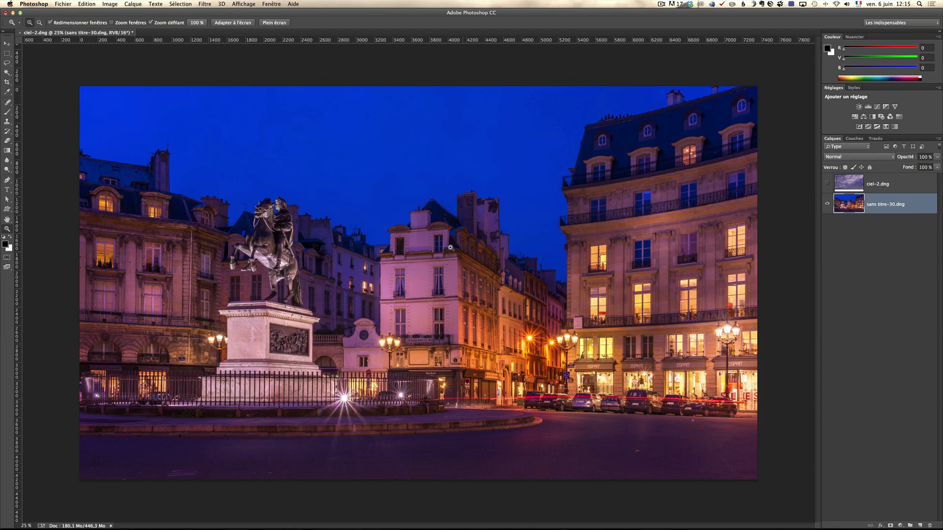
Select the entire blue sky of the night photo with the Quick Selection tool, including the strip above the right building's roof.
click(7, 72)
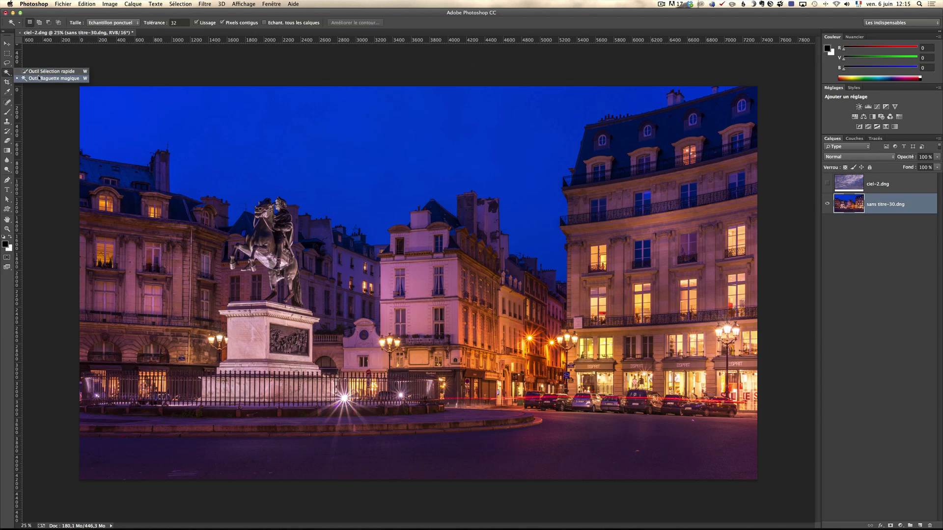
click(43, 79)
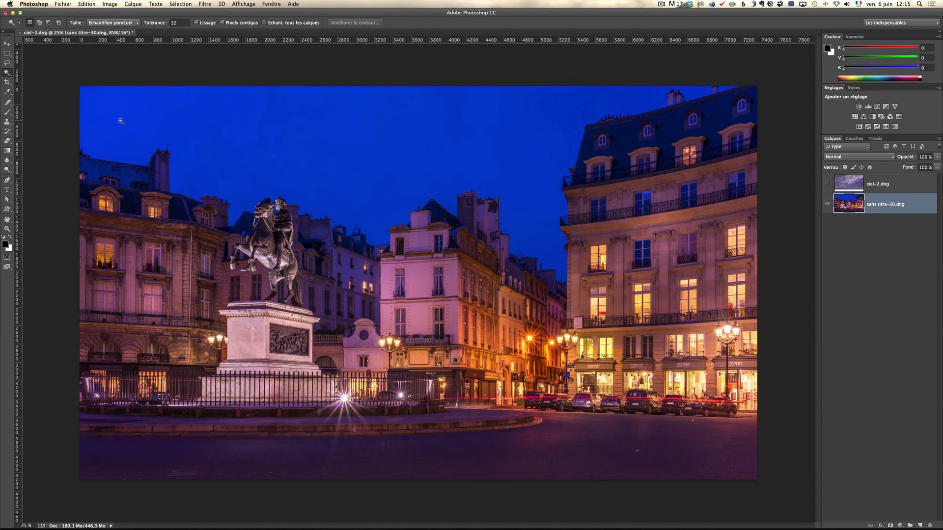
click(12, 74)
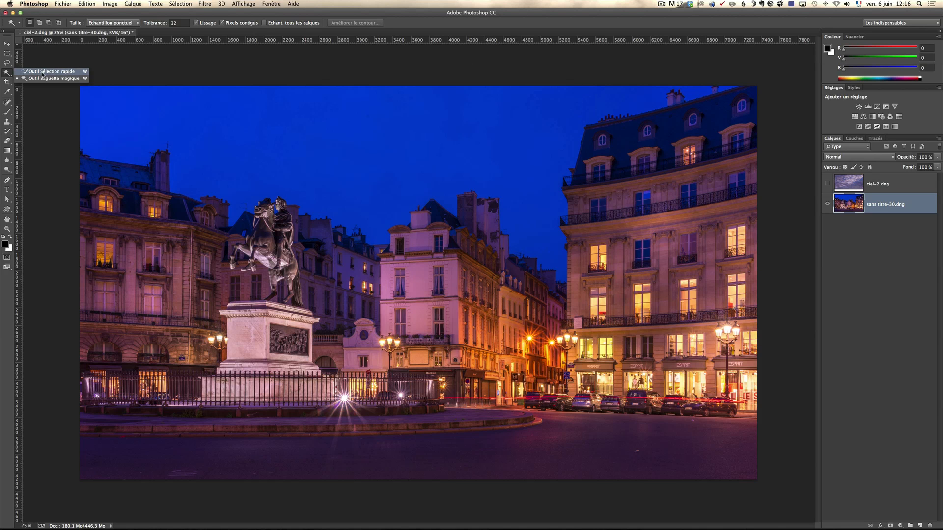
click(66, 72)
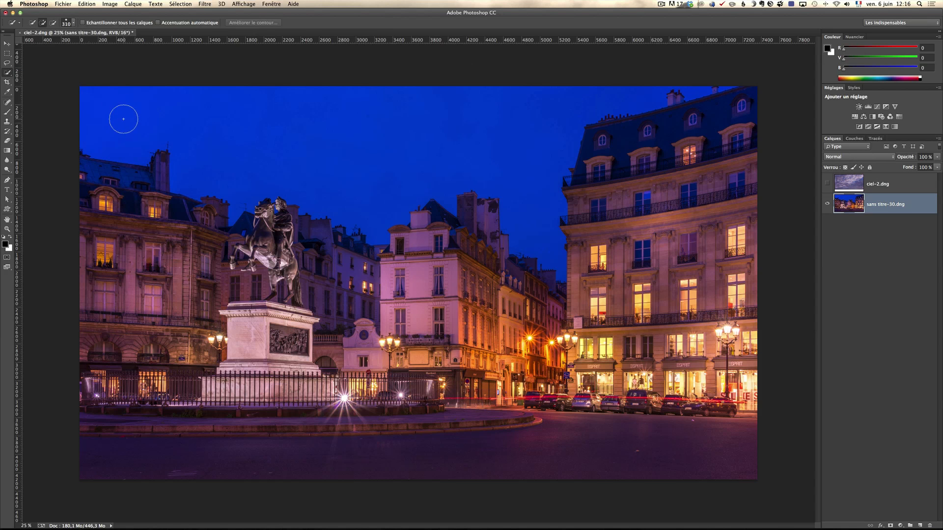
mouse_move(122, 117)
mouse_down()
mouse_move(207, 115)
mouse_move(270, 160)
mouse_move(416, 176)
mouse_move(535, 118)
mouse_up()
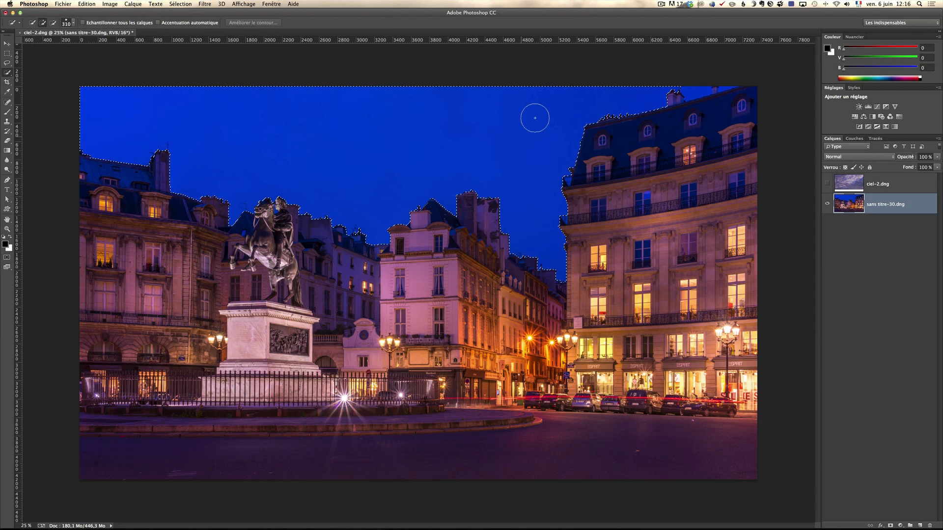
click(685, 77)
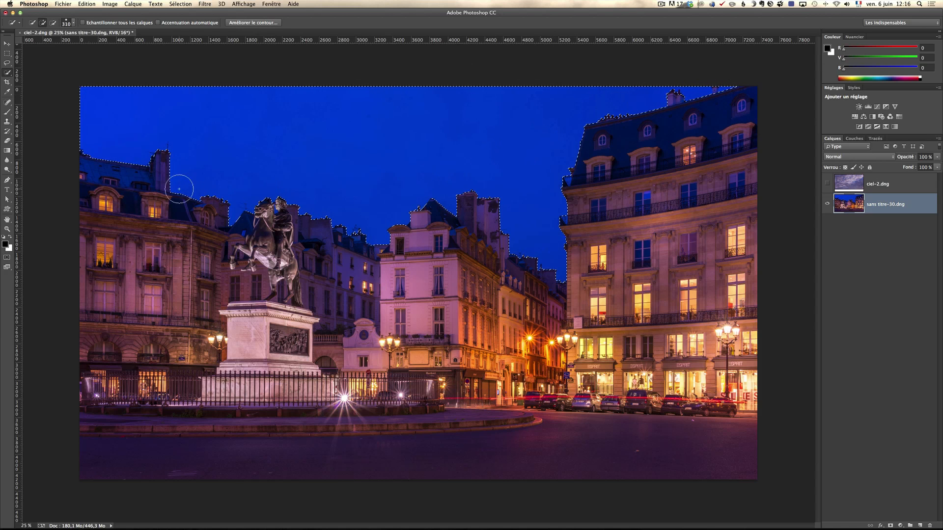
Refine the sky selection's edge along the roofline with Rayon dynamique and a 2,0 px radius, output as a selection.
click(251, 23)
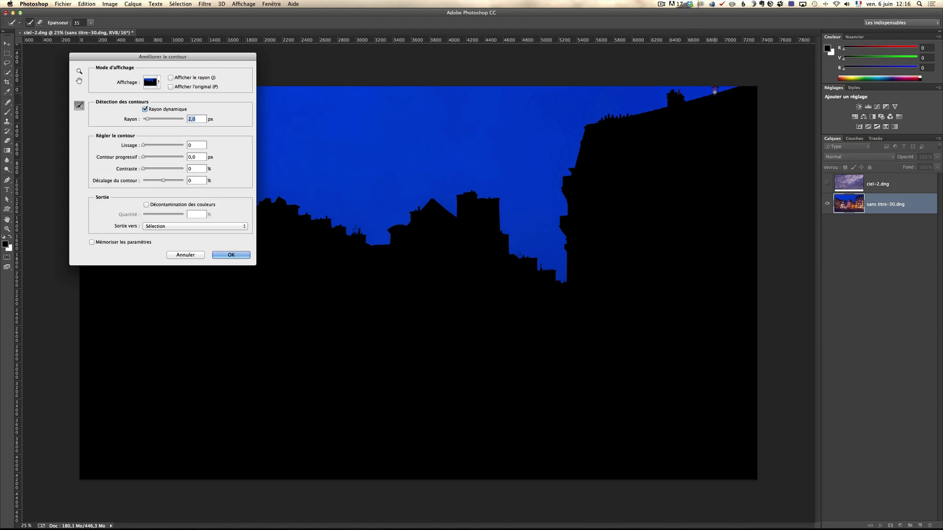
mouse_move(691, 106)
mouse_down()
mouse_move(700, 111)
mouse_move(691, 111)
mouse_up()
click(231, 255)
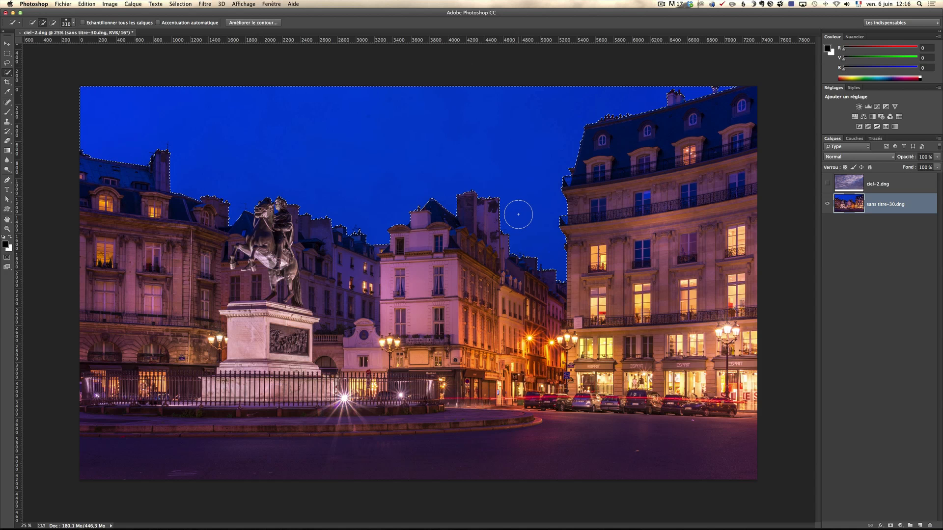
Show the ciel-2.dng layer and add a layer mask to it from the sky selection.
click(858, 185)
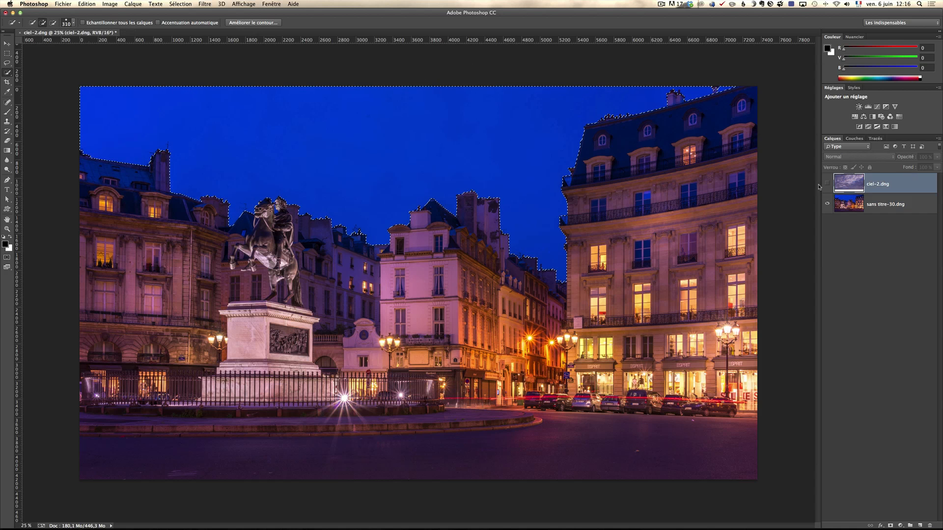
click(826, 184)
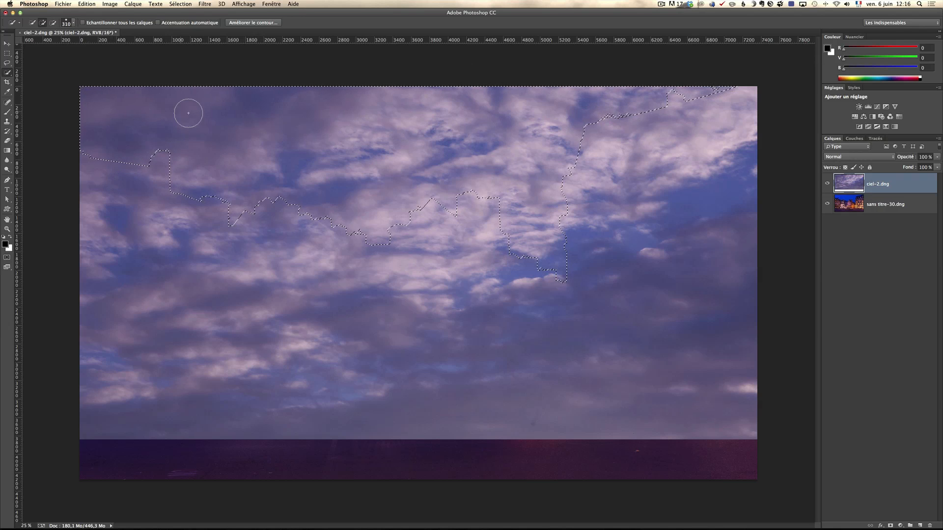
click(890, 526)
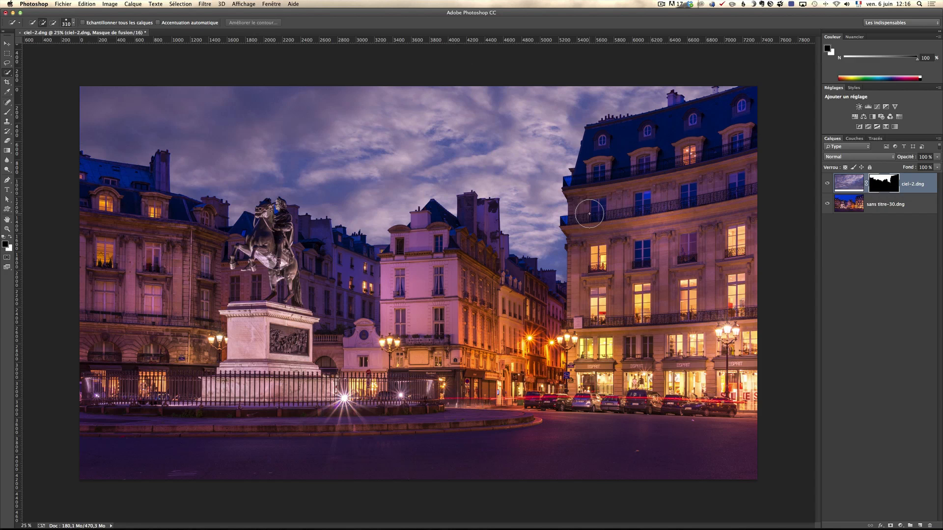
Lower the opacity of the masked ciel-2.dng layer to 67 %.
key(z)
click(616, 201)
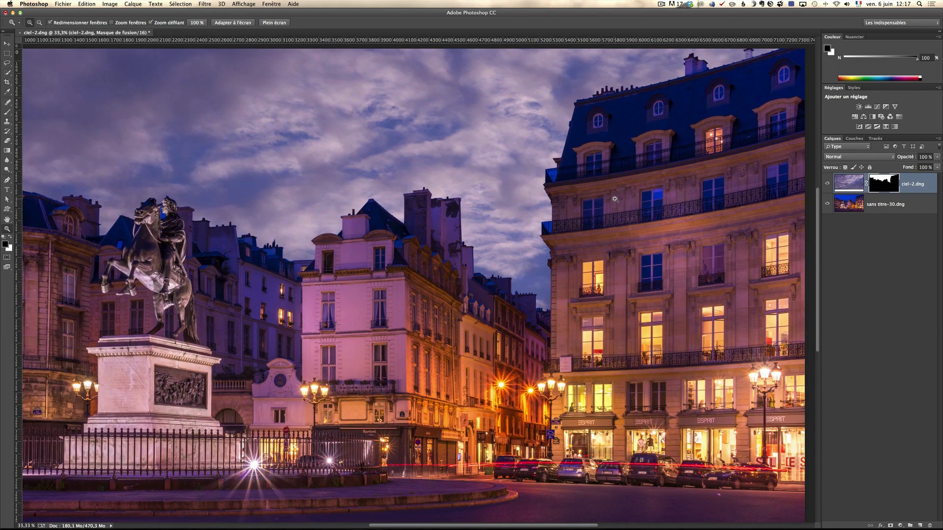
click(600, 209)
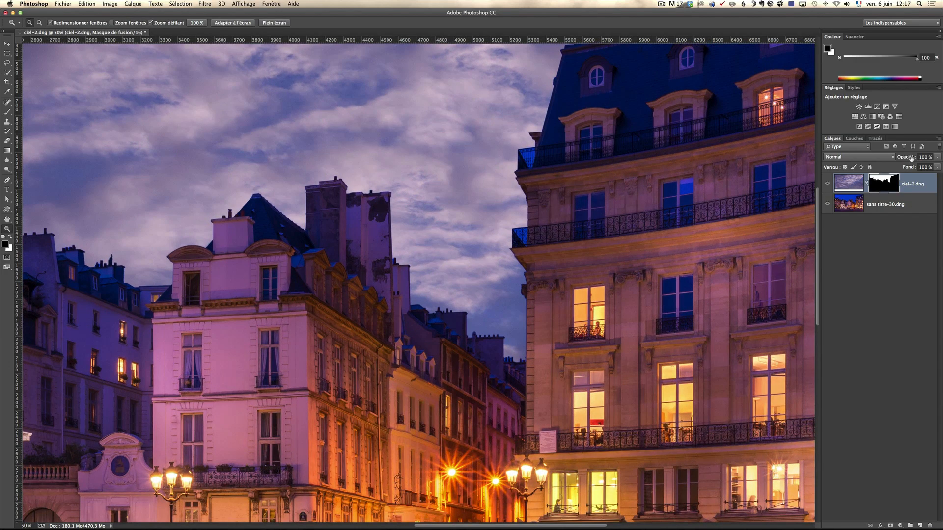
drag(911, 157, 899, 158)
key(Return)
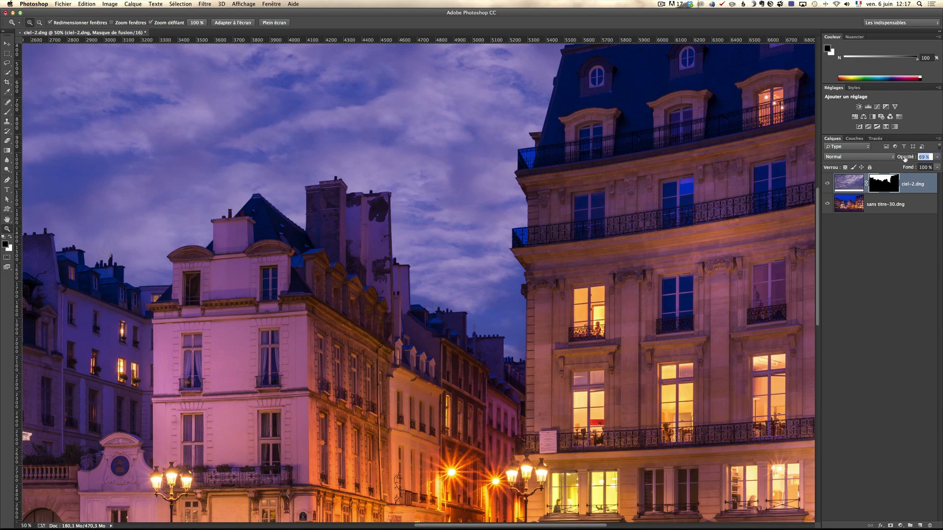
drag(905, 158, 901, 159)
key(Return)
Paint white on the ciel-2.dng mask over the right building's dark windows, using a 123 px brush at 12 % opacity.
key(x)
key(b)
click(126, 24)
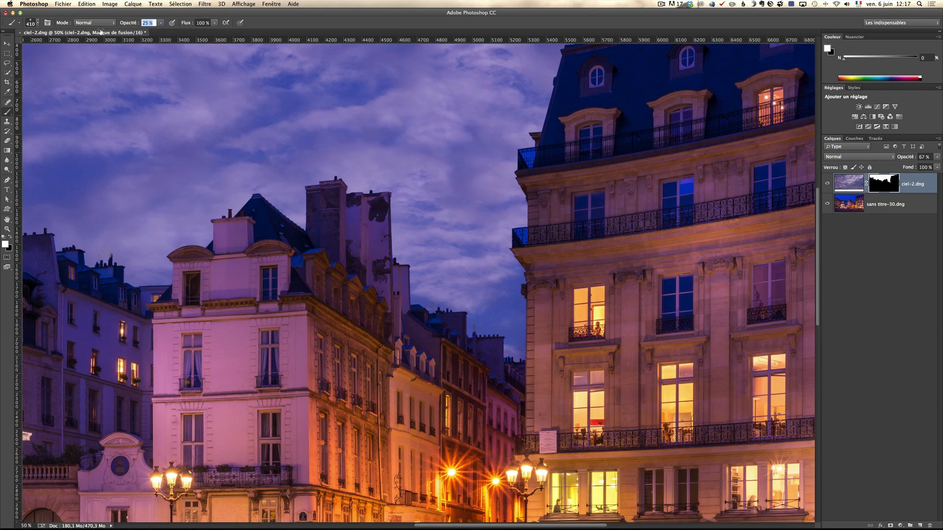
drag(94, 33, 96, 33)
drag(691, 289, 664, 294)
mouse_move(582, 204)
mouse_down()
mouse_move(589, 215)
mouse_move(598, 204)
mouse_up()
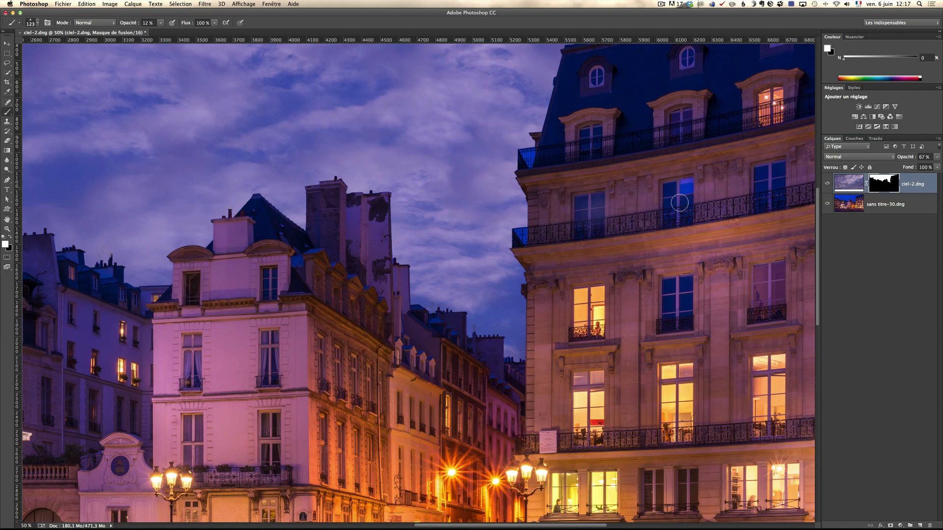
drag(679, 202, 682, 203)
mouse_move(767, 188)
mouse_down()
mouse_move(757, 175)
mouse_move(778, 176)
mouse_up()
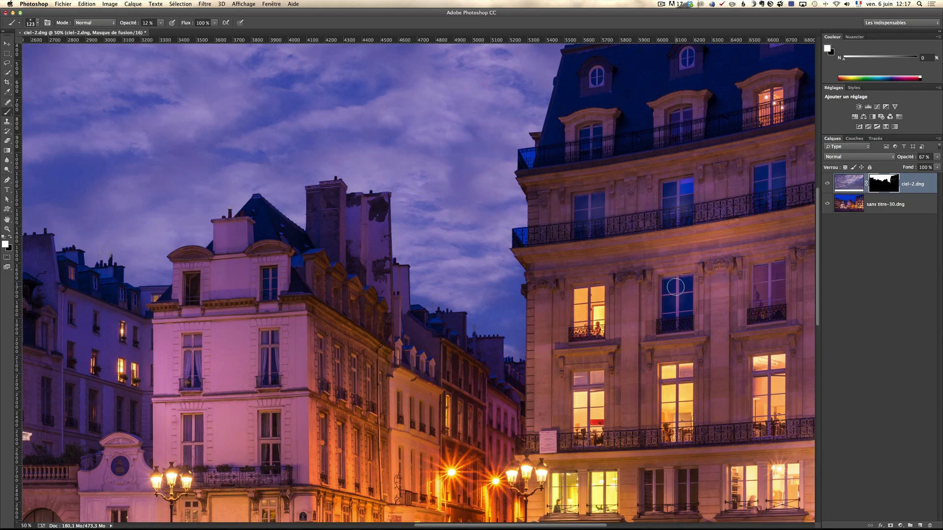
drag(676, 290, 680, 291)
mouse_move(675, 121)
mouse_down()
mouse_move(674, 129)
mouse_move(687, 124)
mouse_up()
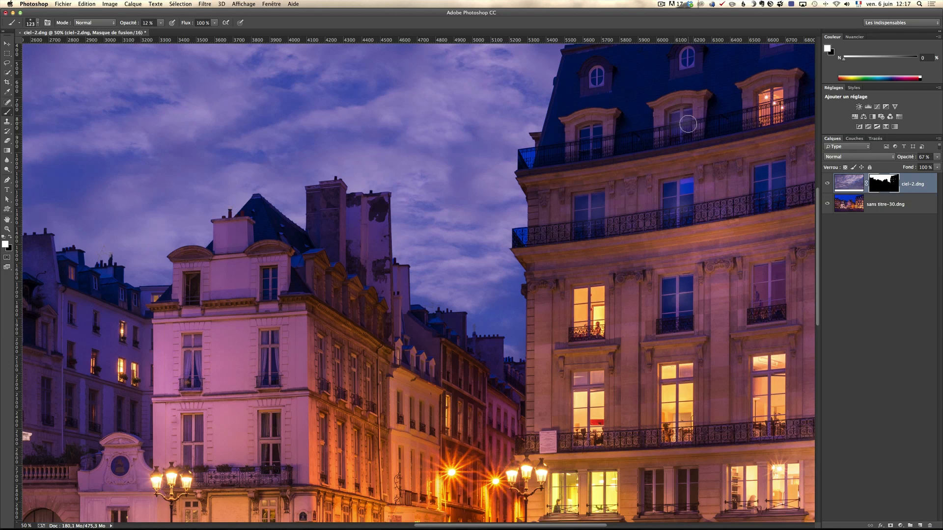
drag(595, 133, 585, 136)
Paint the faint sky reflection into the dark upper-floor window nearest the photo's right edge on the ciel-2.dng mask.
scroll(765, 161, right, 10)
scroll(765, 161, up, 2)
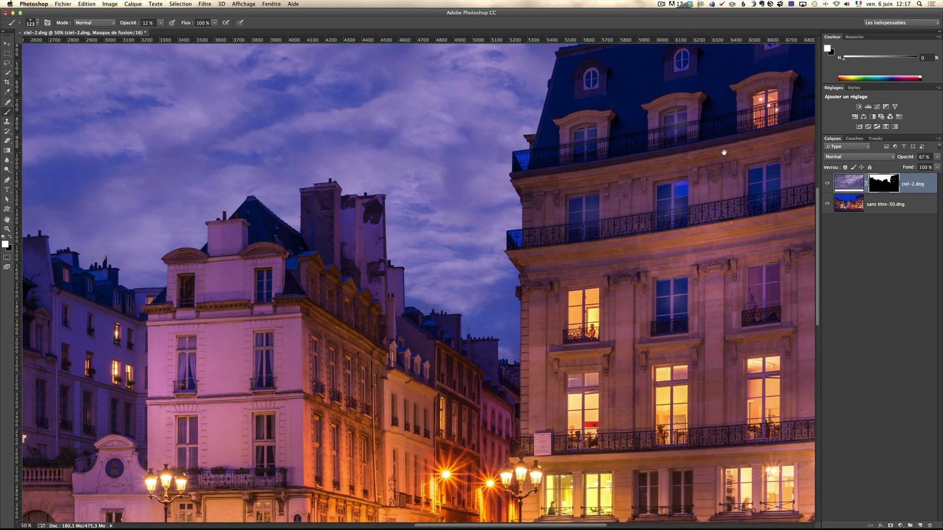
mouse_move(595, 190)
mouse_down()
mouse_move(618, 184)
mouse_move(504, 213)
mouse_move(606, 176)
mouse_up()
scroll(604, 179, down, 2)
scroll(604, 180, left, 2)
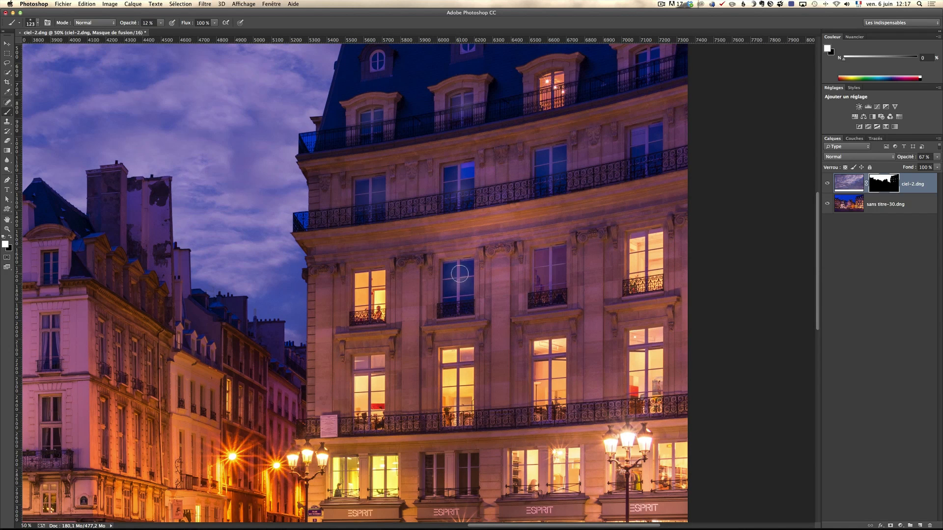
Brush faint sky reflections into the windows of the pale central building on the ciel-2.dng mask.
scroll(499, 273, left, 10)
scroll(499, 274, down, 2)
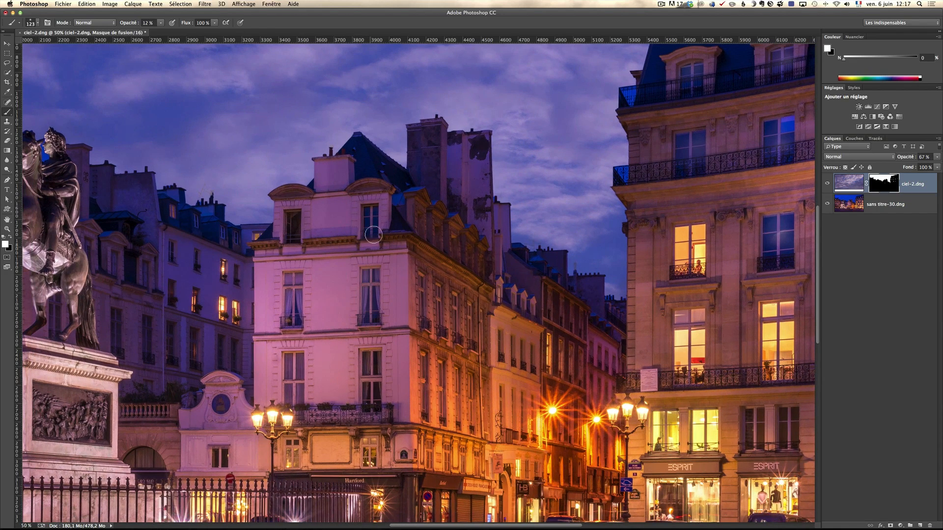
mouse_move(373, 234)
mouse_down()
mouse_move(364, 246)
mouse_move(367, 222)
mouse_up()
mouse_move(296, 226)
mouse_down()
mouse_move(287, 239)
mouse_move(403, 265)
mouse_up()
drag(375, 398, 378, 382)
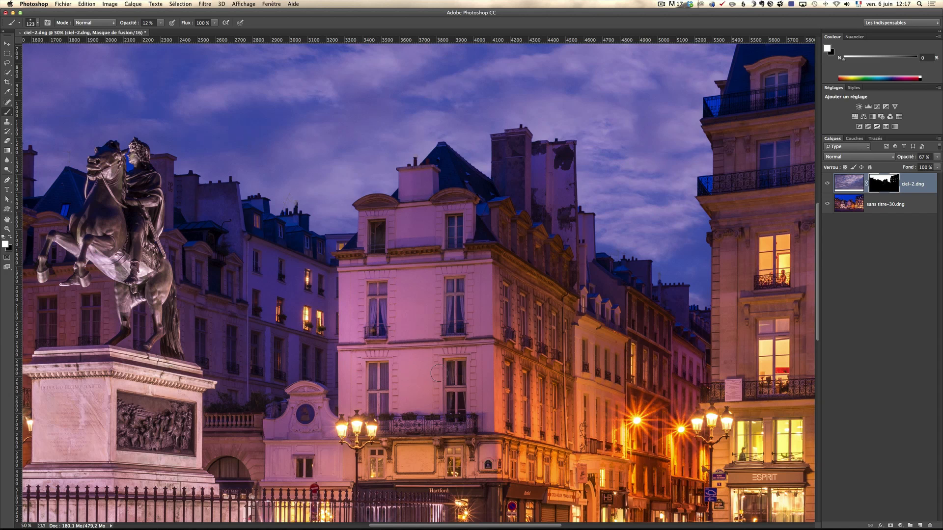
drag(454, 371, 463, 387)
Brush faint sky reflections into the unlit windows of the building behind the statue's left side on the ciel-2.dng mask.
scroll(208, 248, left, 8)
scroll(209, 248, down, 1)
drag(130, 251, 136, 231)
drag(248, 245, 241, 255)
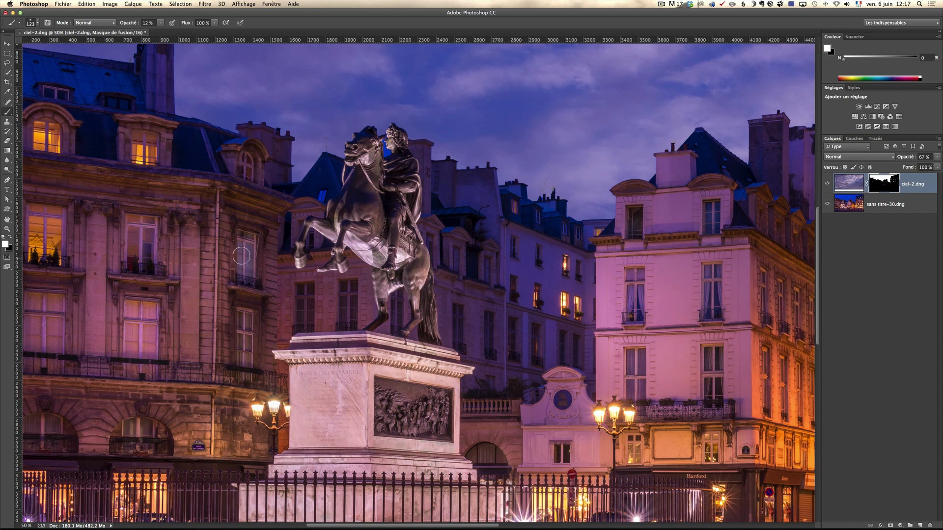
drag(104, 129, 104, 128)
Compare the whole photo with and without the ciel-2.dng layer by toggling its visibility, leaving it shown.
key(z)
alt+click(418, 246)
alt+click(417, 246)
alt+click(417, 246)
click(828, 184)
click(828, 183)
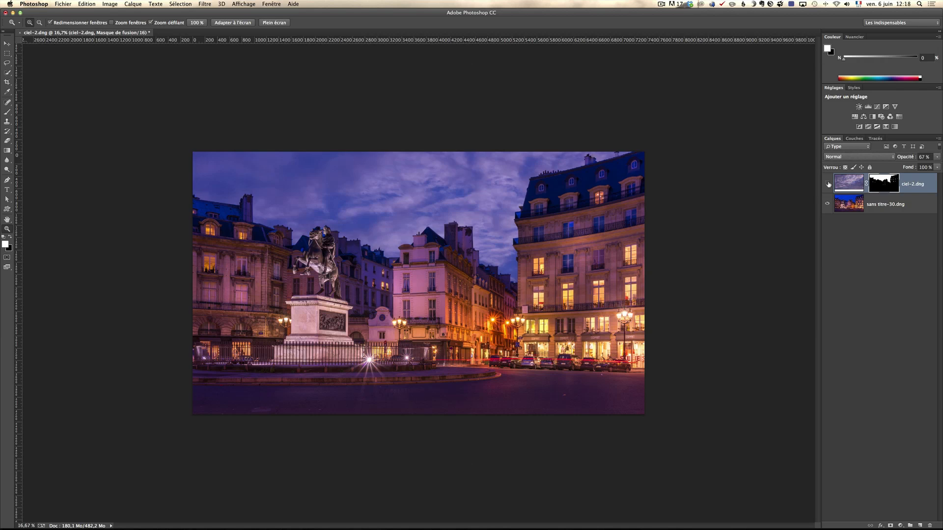
click(828, 184)
click(827, 183)
click(400, 259)
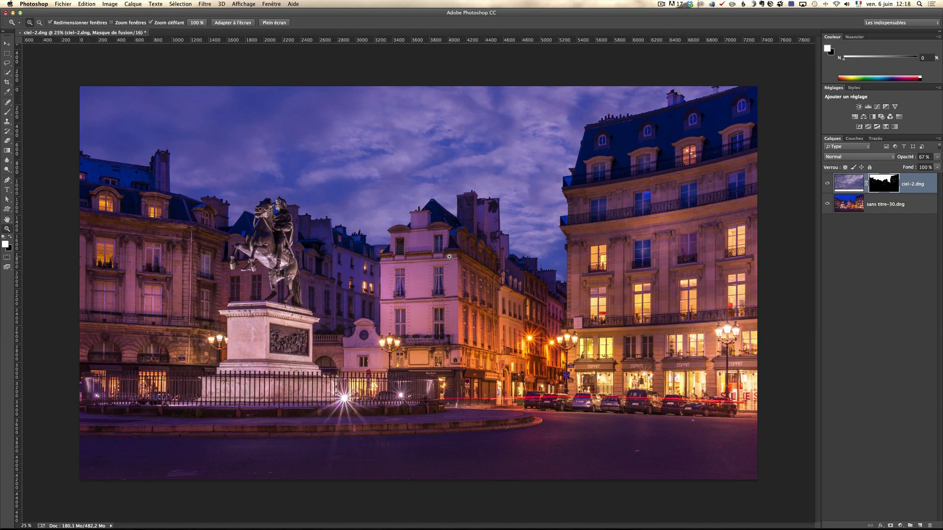